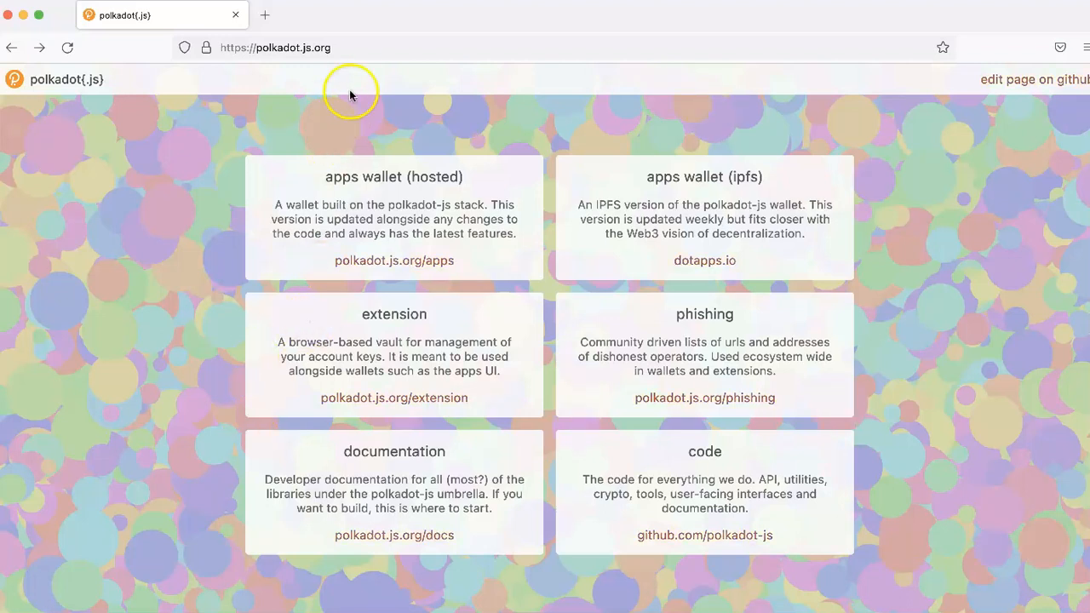
# Step: Follow the github.com/polkadot-js code link from the polkadot.js.org home page
pyautogui.click(347, 57)
pyautogui.click(59, 309)
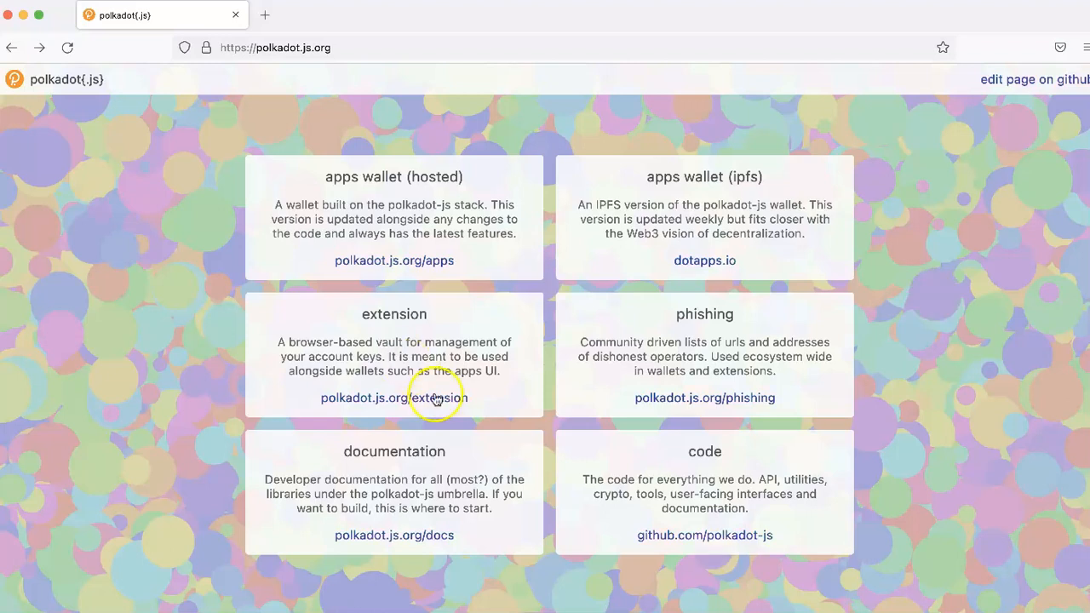
pyautogui.click(720, 536)
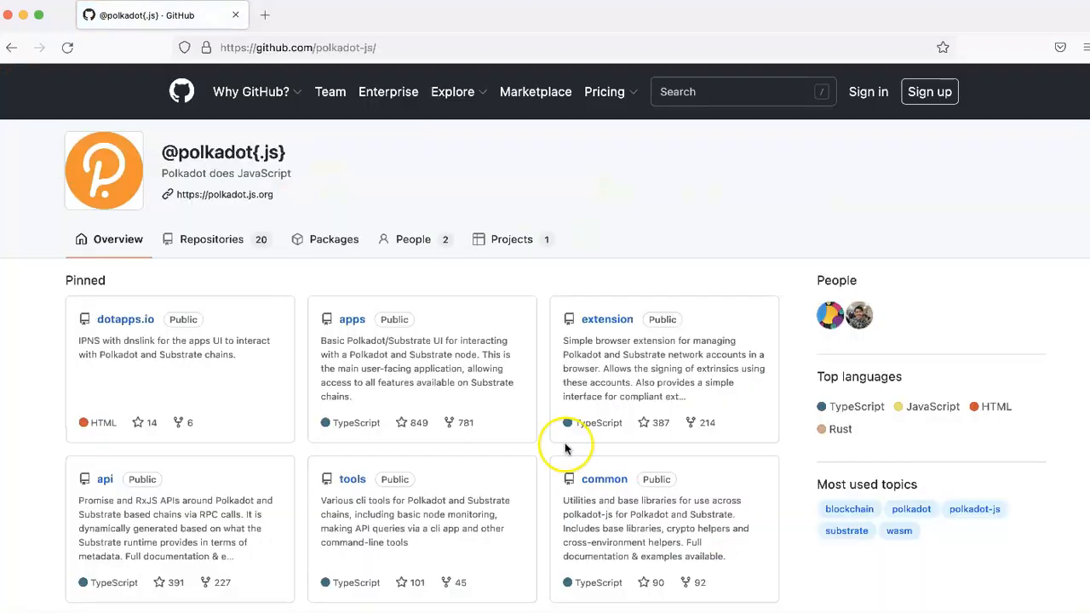
# Step: Highlight the Updated times of the phishing and apps repositories, then go back to polkadot.js.org
pyautogui.scroll(-10, 486, 457)
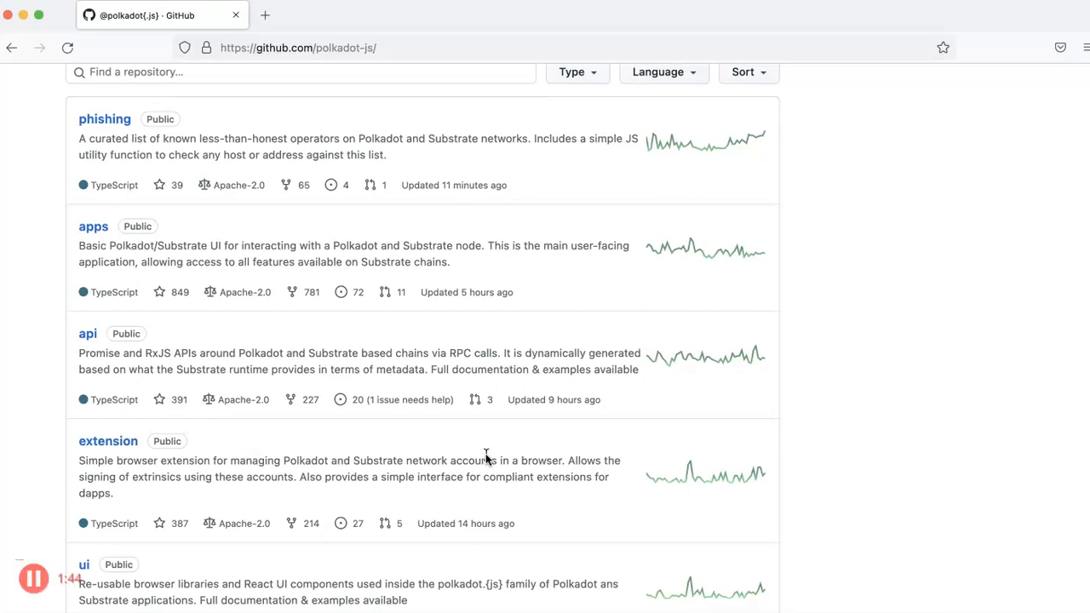
pyautogui.moveTo(420, 185); pyautogui.dragTo(471, 187)
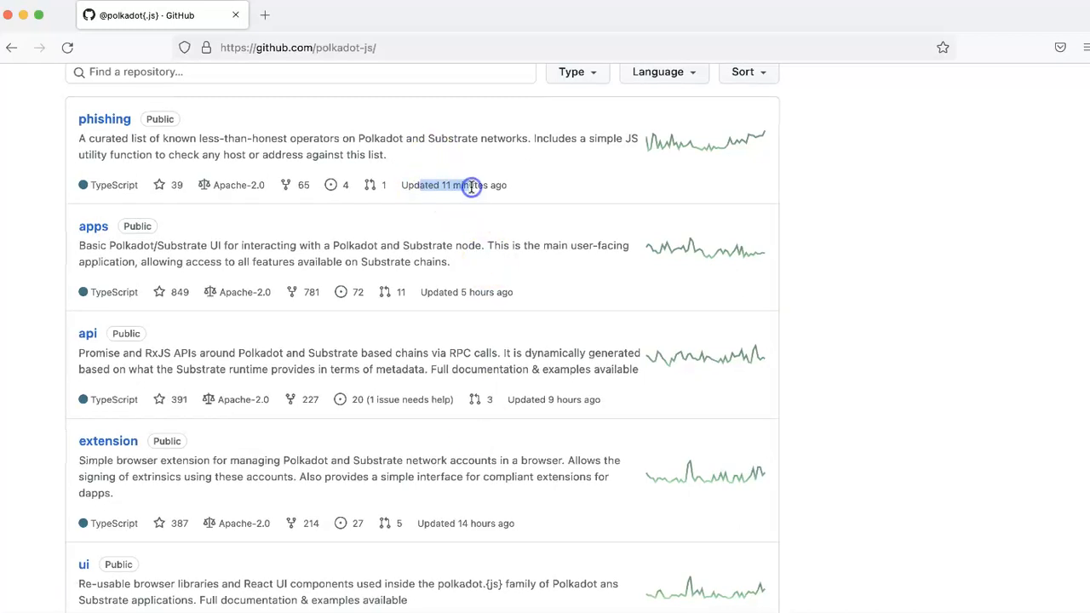
pyautogui.moveTo(439, 293); pyautogui.dragTo(491, 293)
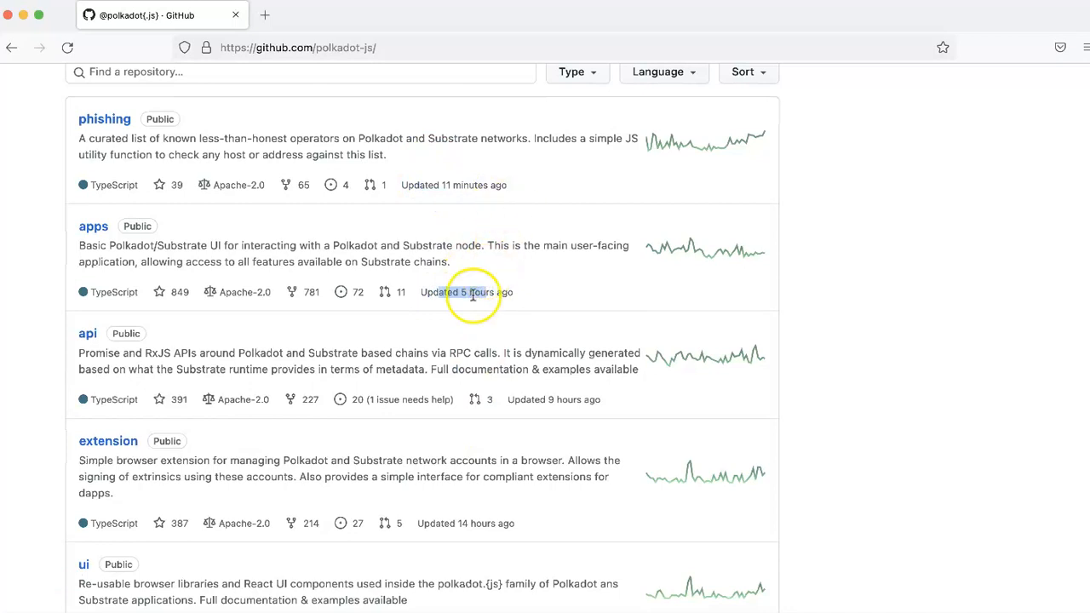
pyautogui.scroll(5, 535, 256)
pyautogui.scroll(1, 533, 258)
pyautogui.press('super+Left')
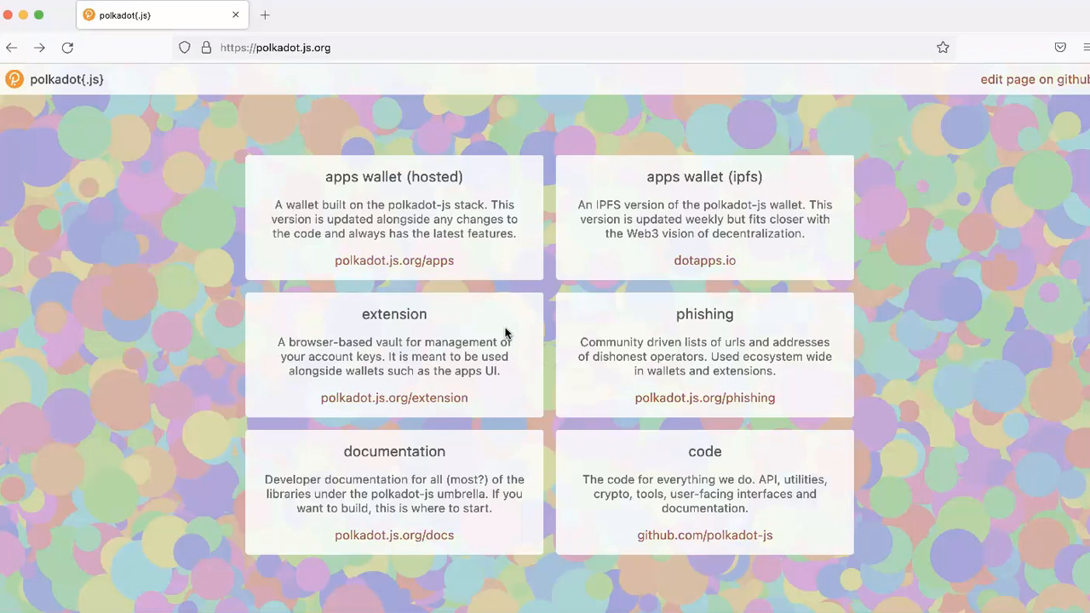
# Step: Go from polkadot.js.org/extension to the extension's Firefox add-on listing via Download for Firefox
pyautogui.click(409, 397)
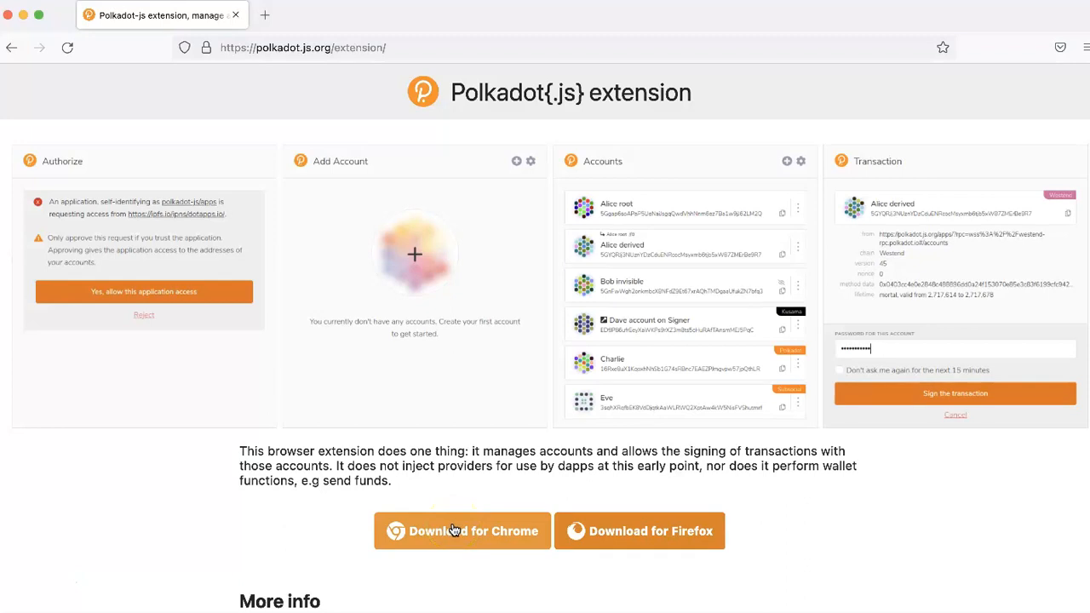
pyautogui.click(622, 528)
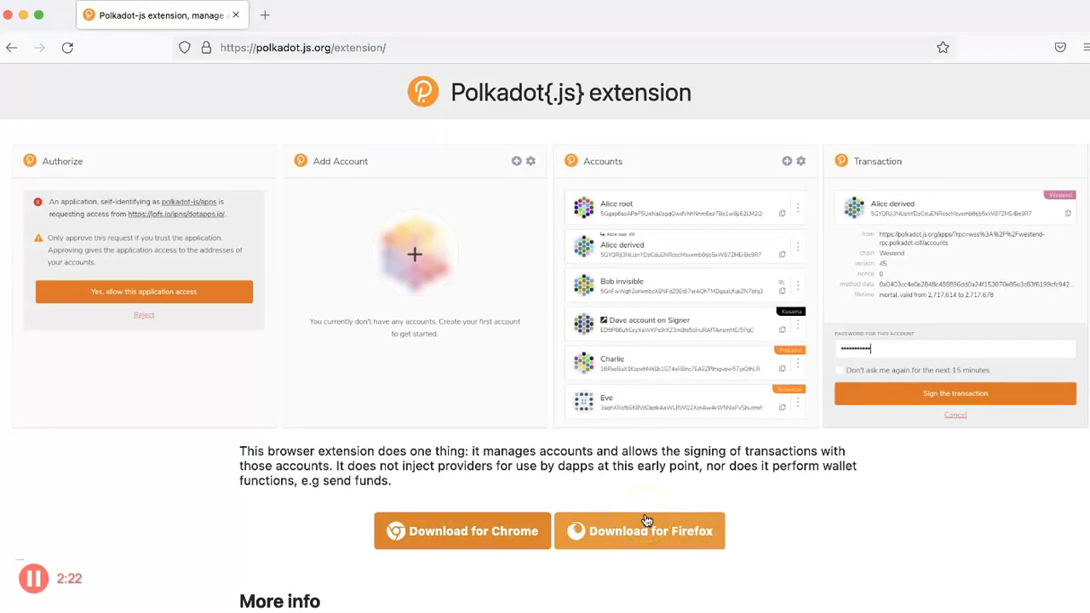
pyautogui.click(646, 530)
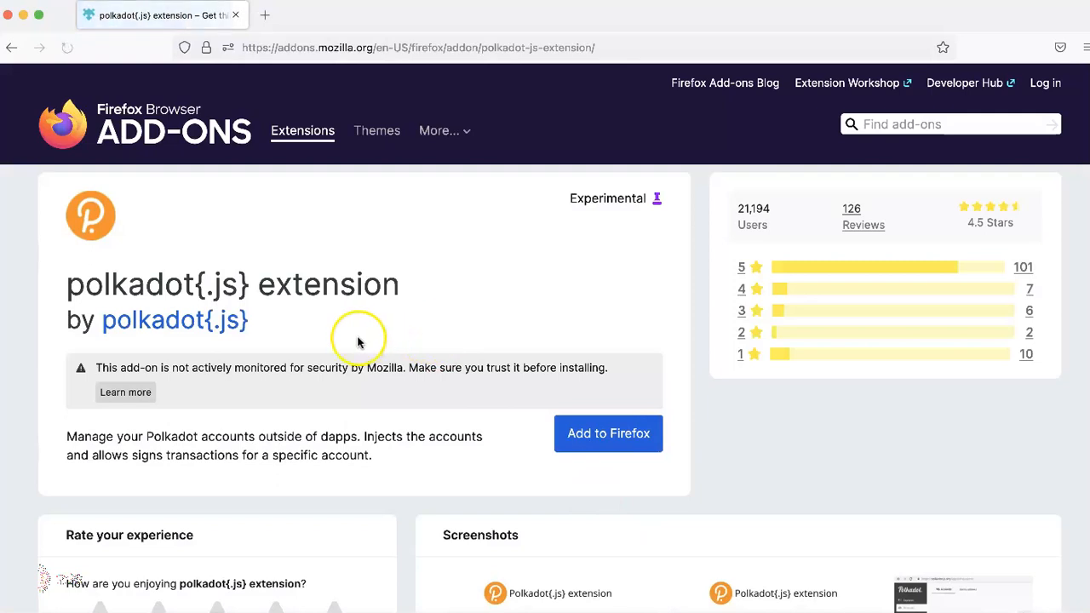
# Step: Add polkadot{.js} to Firefox, grant its permissions, and open its popup's Welcome screen
pyautogui.click(607, 443)
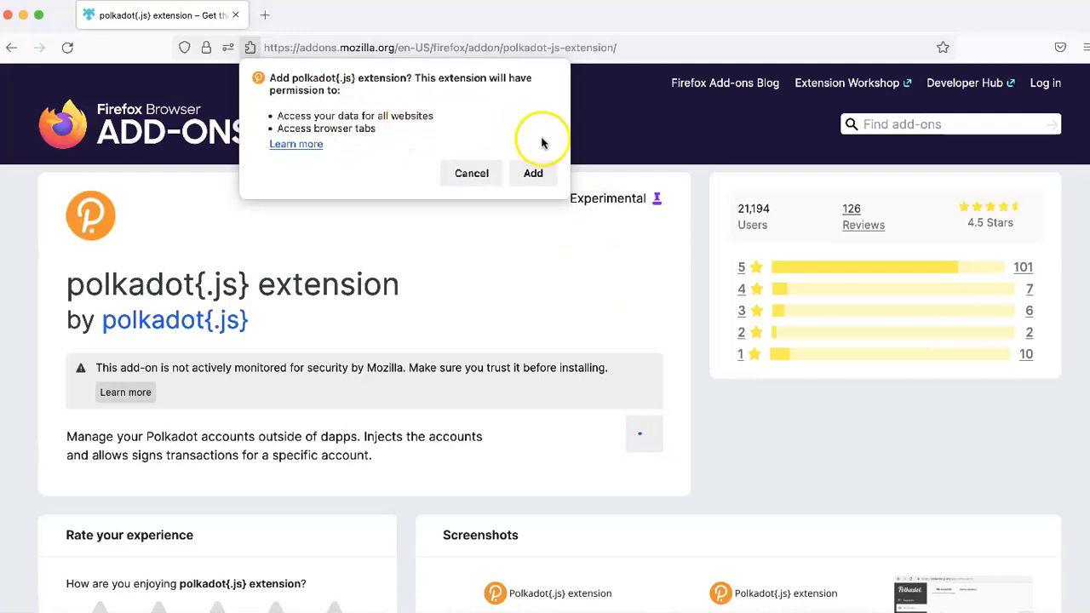
pyautogui.click(537, 173)
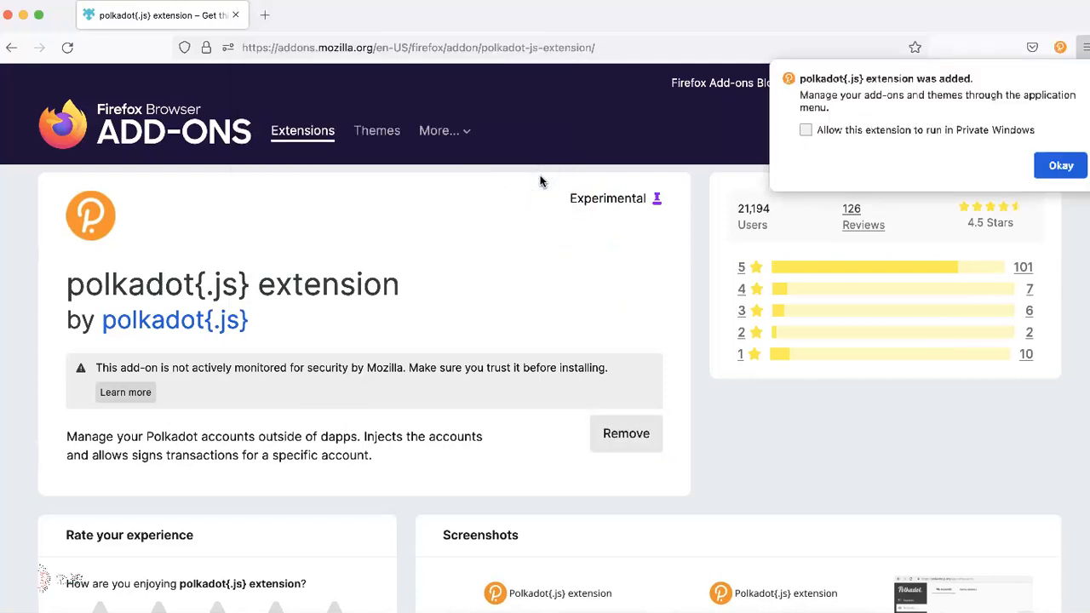
pyautogui.click(1061, 166)
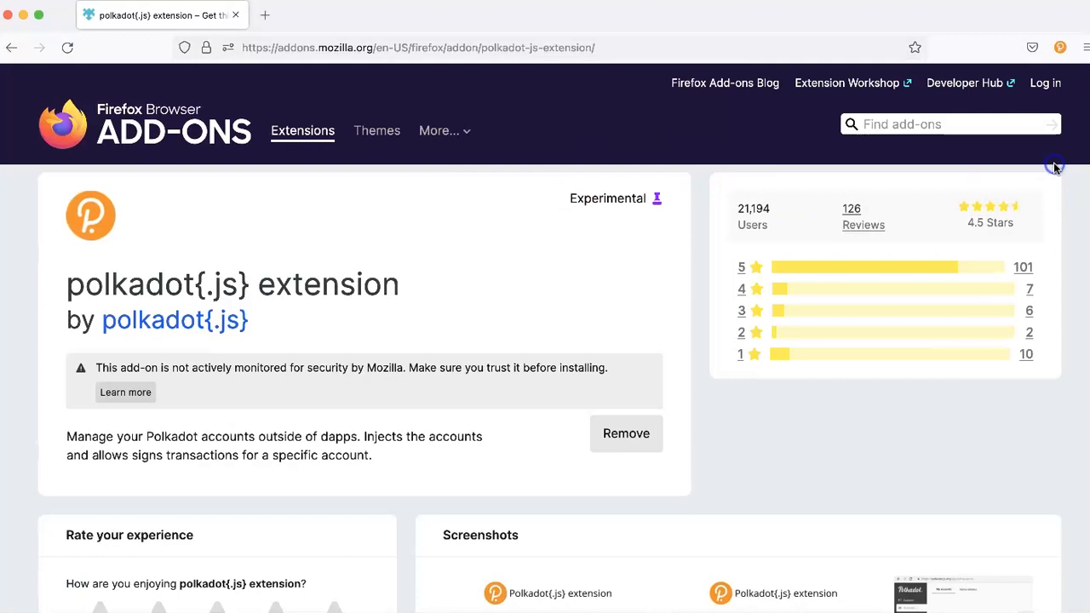
pyautogui.click(1058, 49)
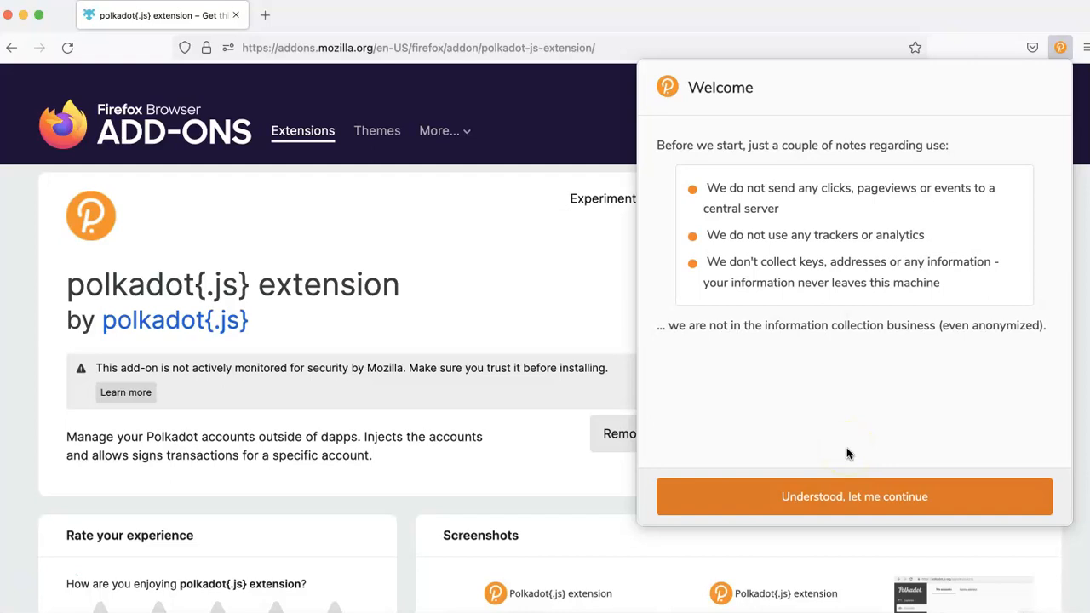
# Step: Accept the privacy notes, create a new account, and confirm its 12-word mnemonic seed is saved
pyautogui.click(847, 498)
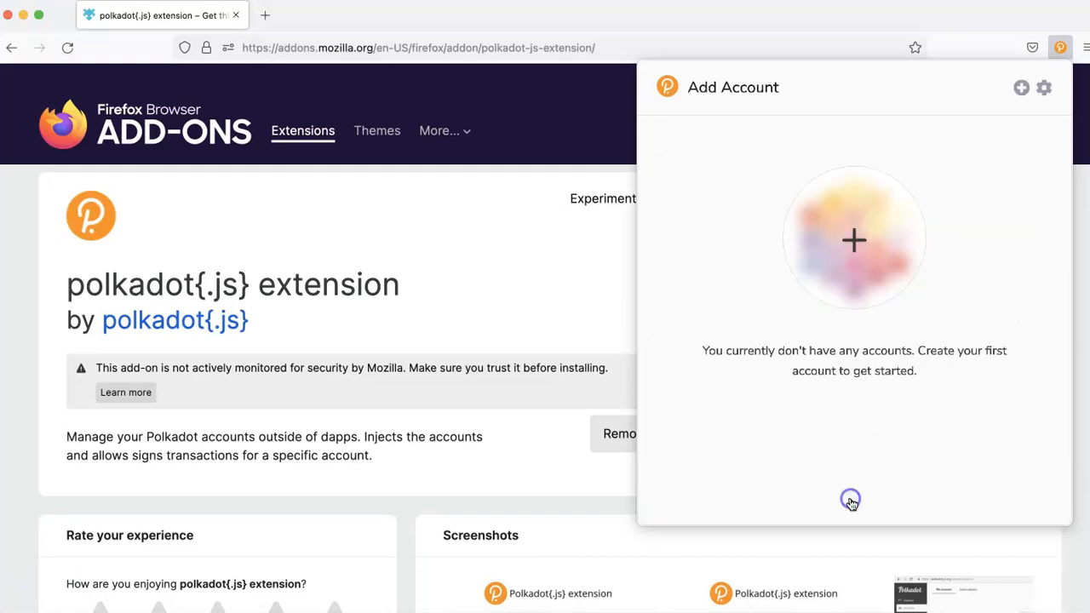
pyautogui.click(853, 240)
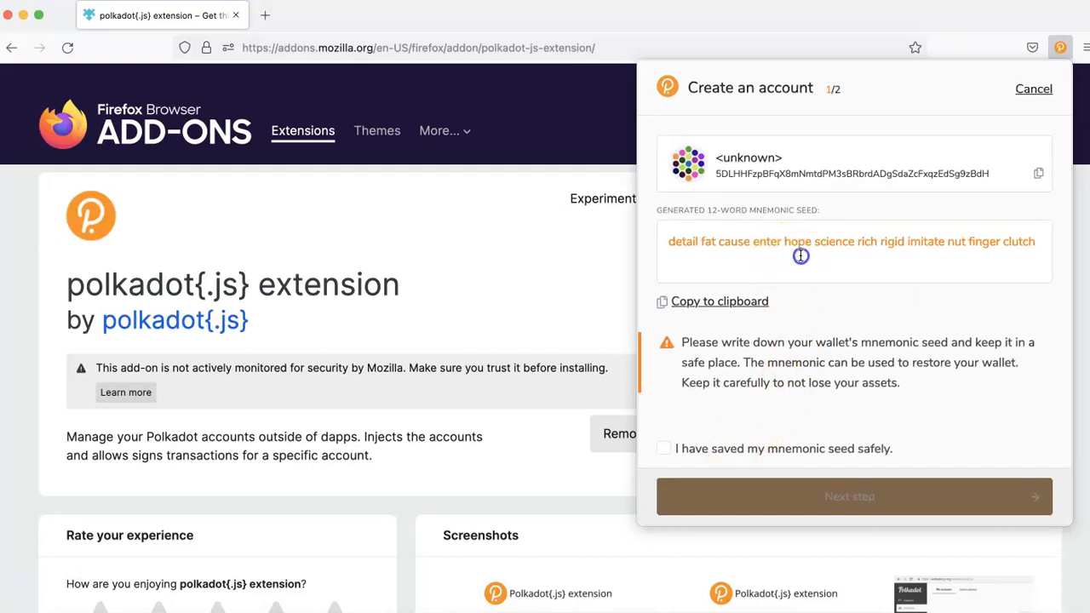
pyautogui.moveTo(688, 250); pyautogui.dragTo(1032, 242)
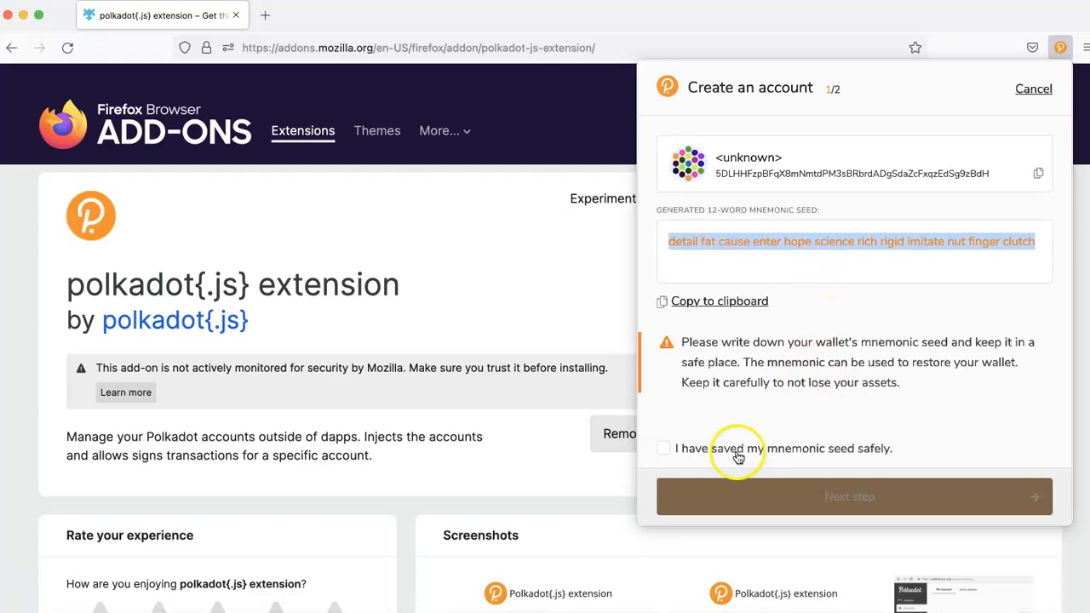
pyautogui.click(666, 450)
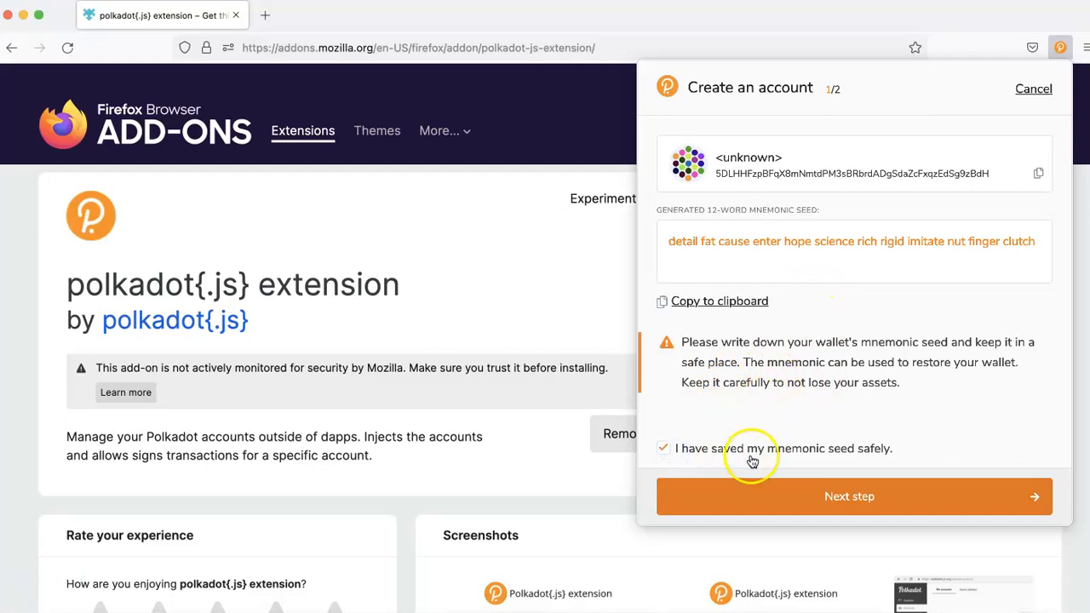
pyautogui.moveTo(708, 248); pyautogui.dragTo(879, 228)
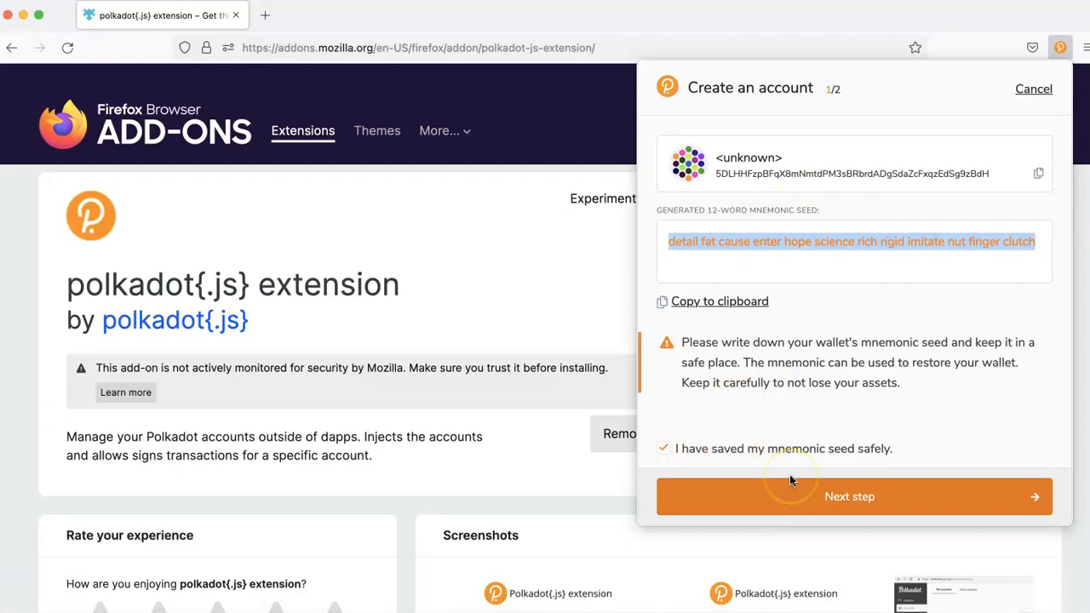
pyautogui.click(839, 498)
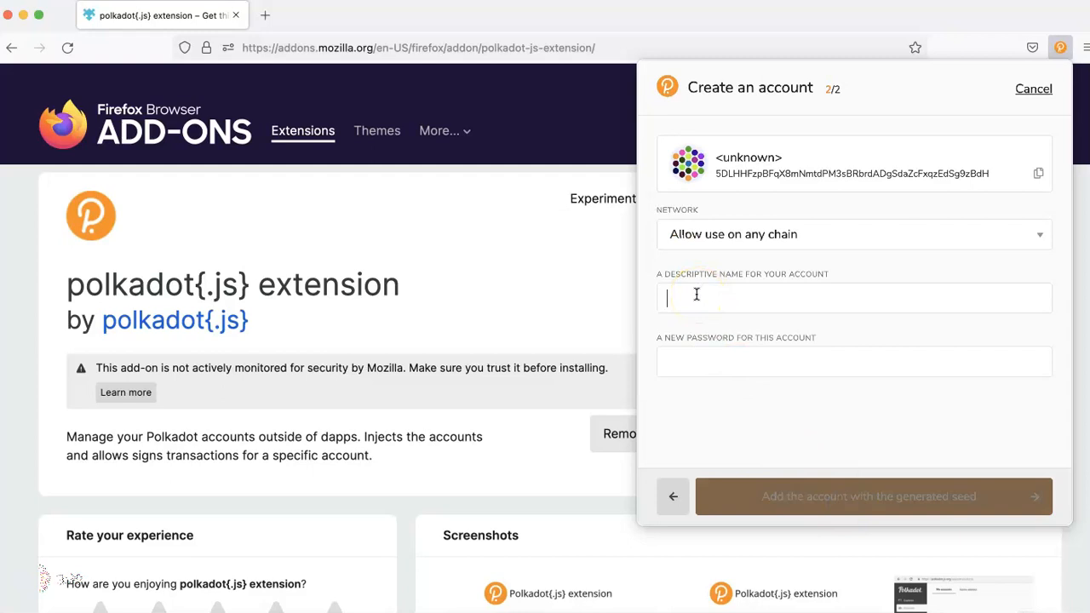
# Step: Name the new account 'testname', enter and repeat its password, and create it
pyautogui.click(696, 295)
pyautogui.write('testname')
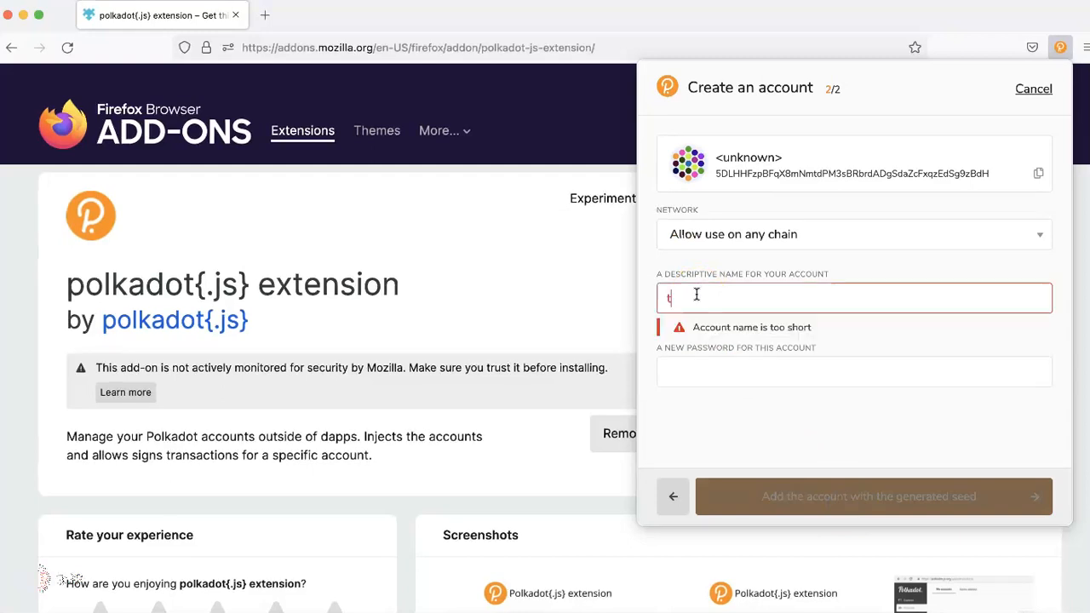
pyautogui.click(700, 369)
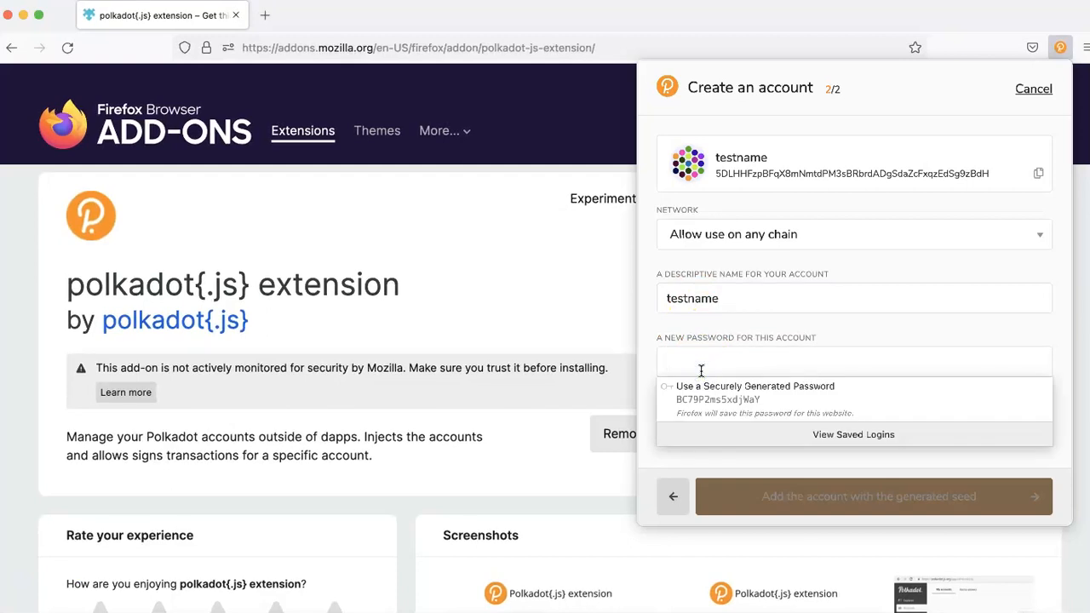
pyautogui.write('tes')
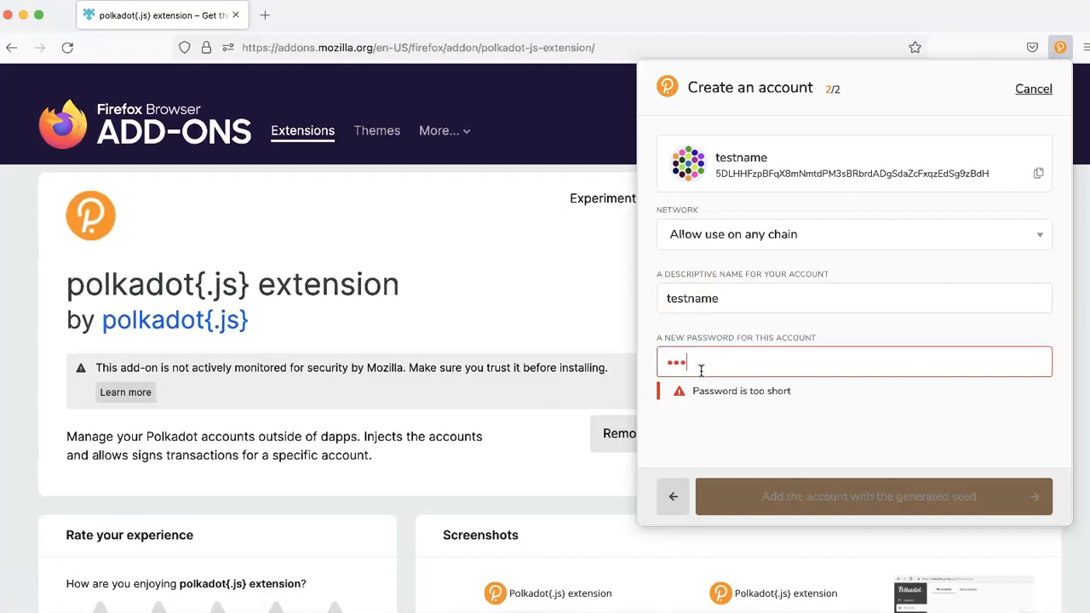
pyautogui.write('tte')
pyautogui.click(706, 432)
pyautogui.write('testte')
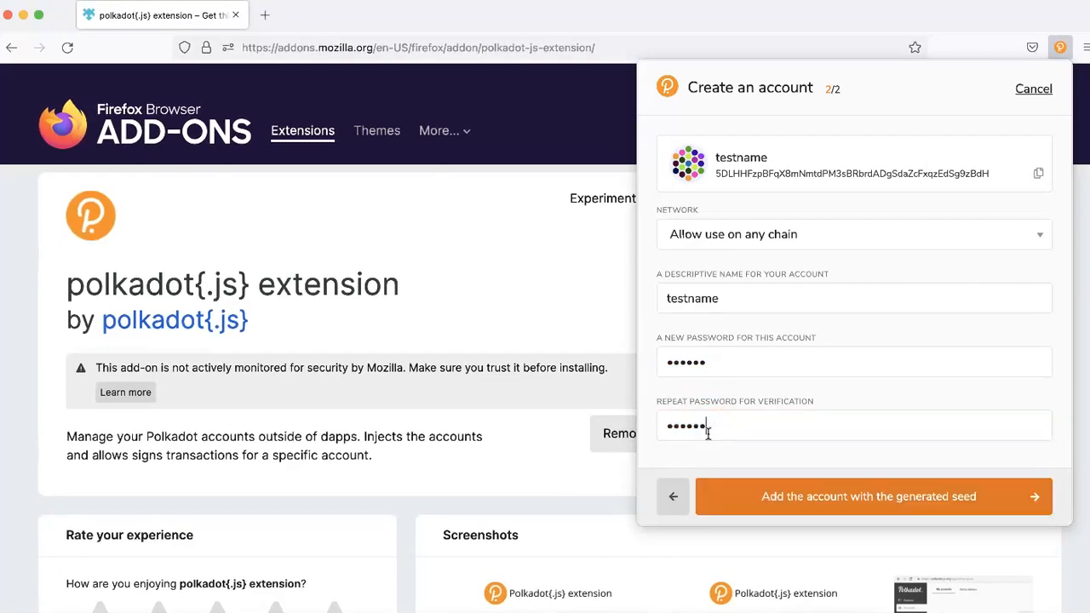
pyautogui.click(808, 510)
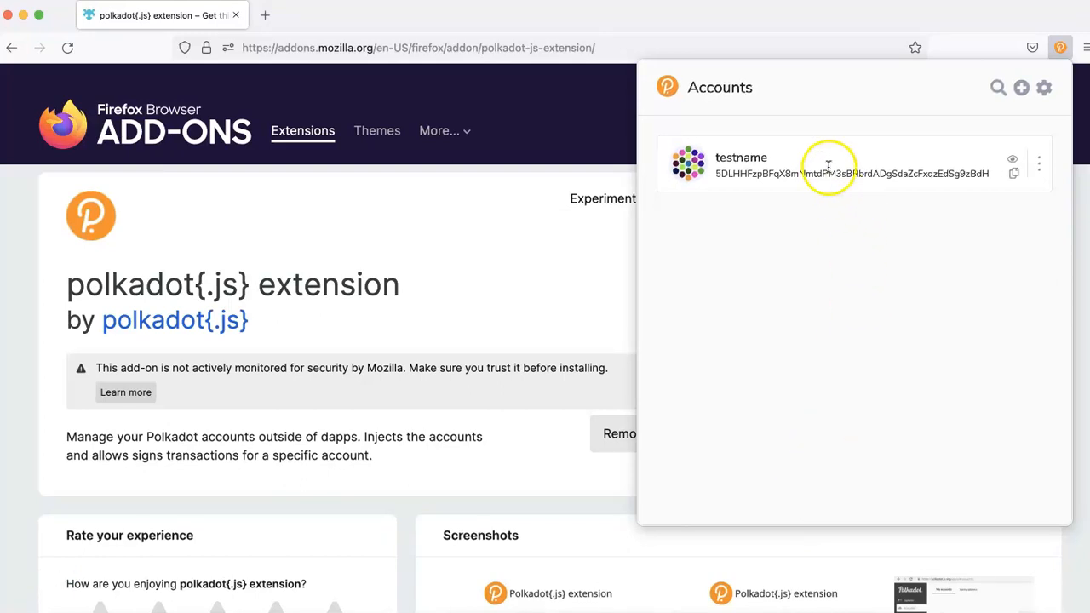
# Step: Export the testname account with its password and save the 510-byte JSON backup file
pyautogui.click(1039, 168)
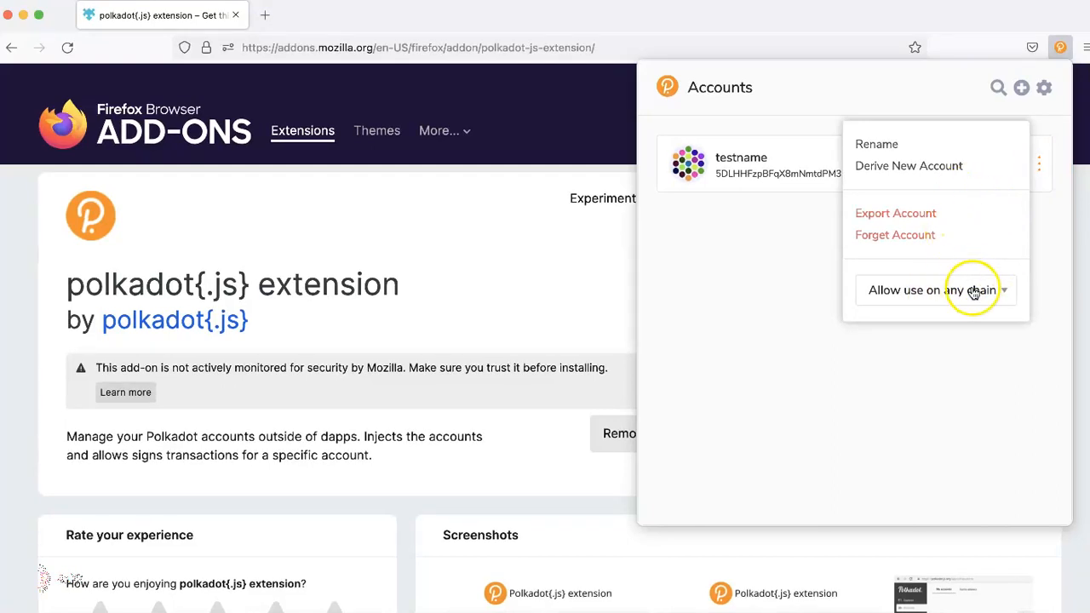
pyautogui.click(892, 221)
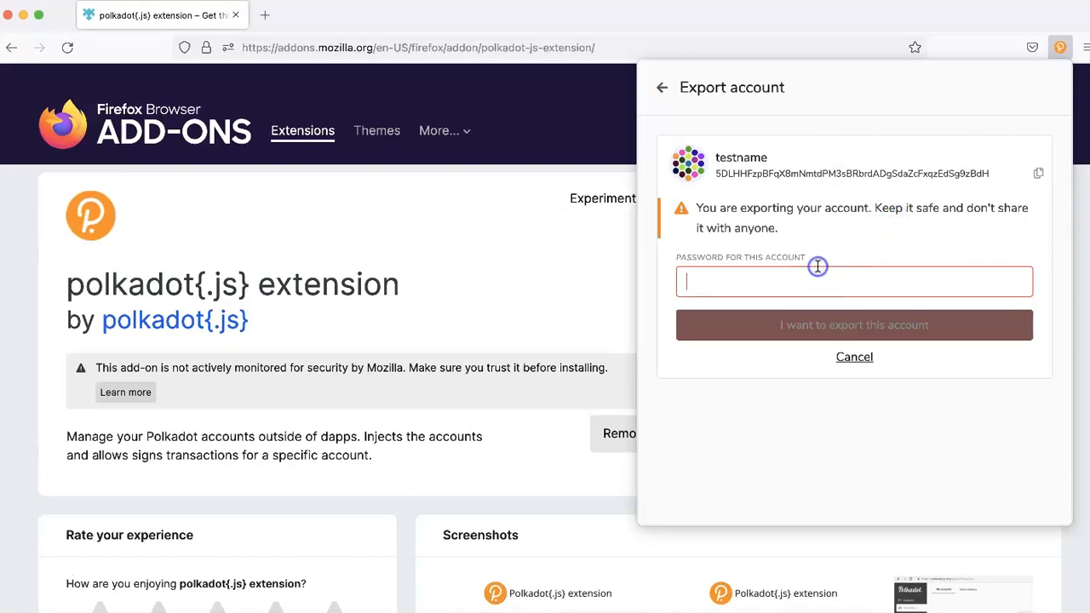
pyautogui.write('123456')
pyautogui.click(857, 326)
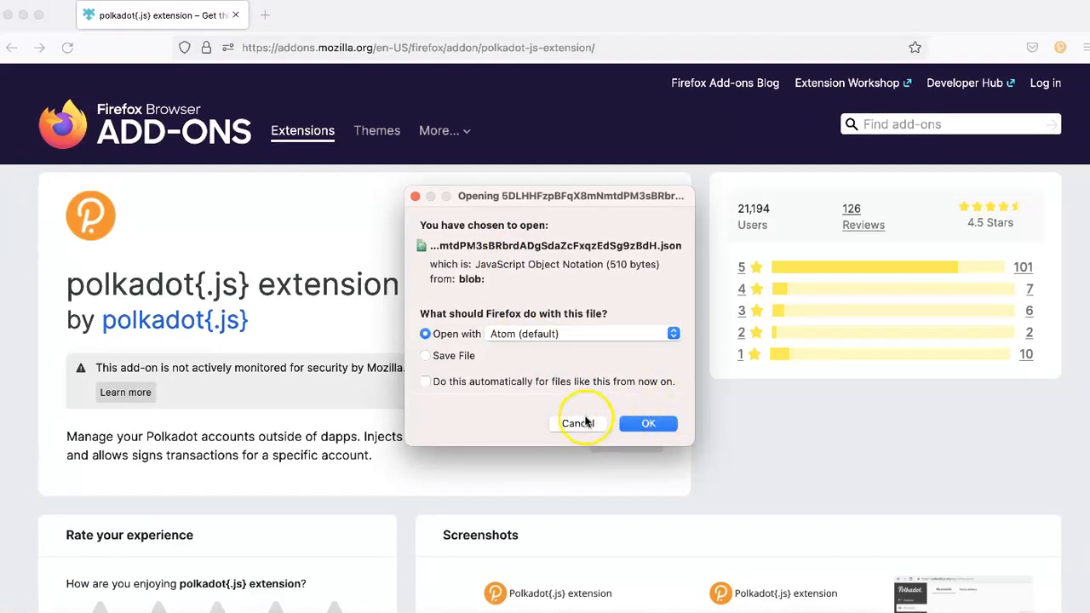
pyautogui.click(426, 356)
pyautogui.click(646, 423)
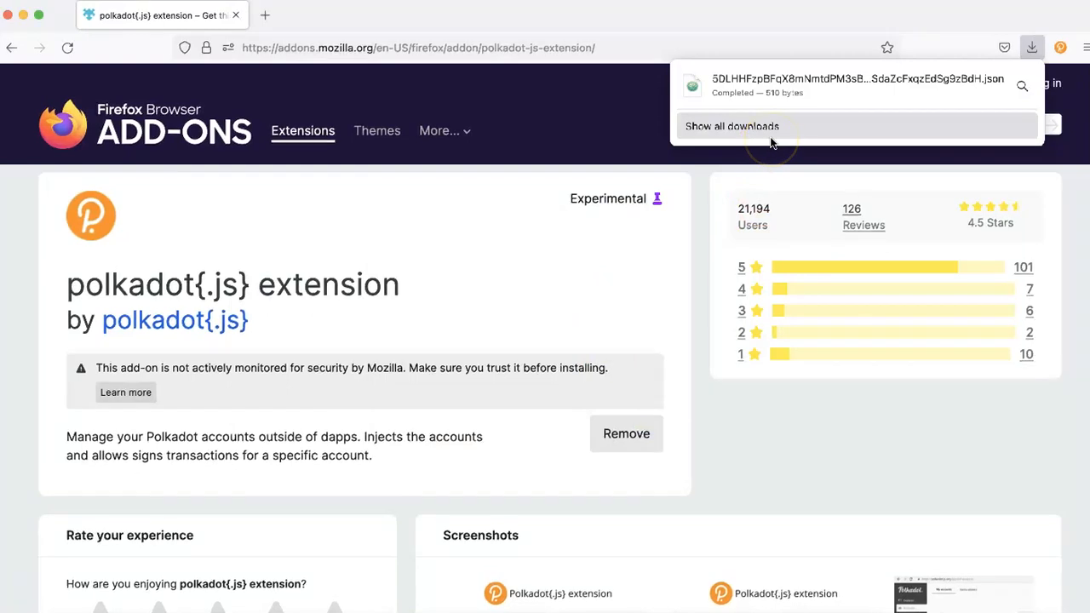
# Step: Restrict the testname account to the Polkadot Relay Chain from its options menu
pyautogui.click(701, 297)
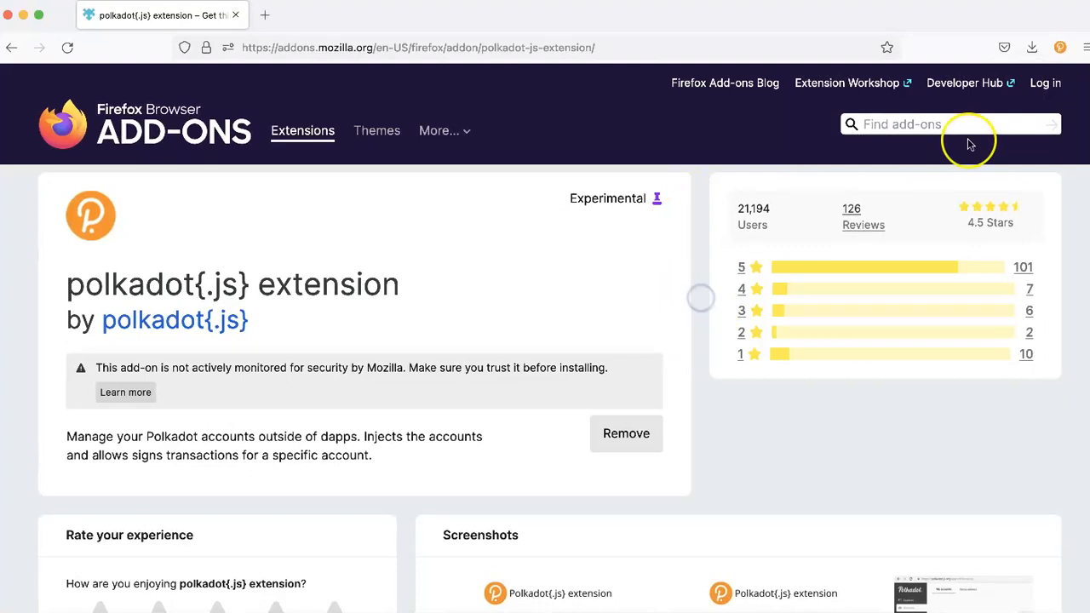
pyautogui.click(1060, 47)
pyautogui.click(1038, 164)
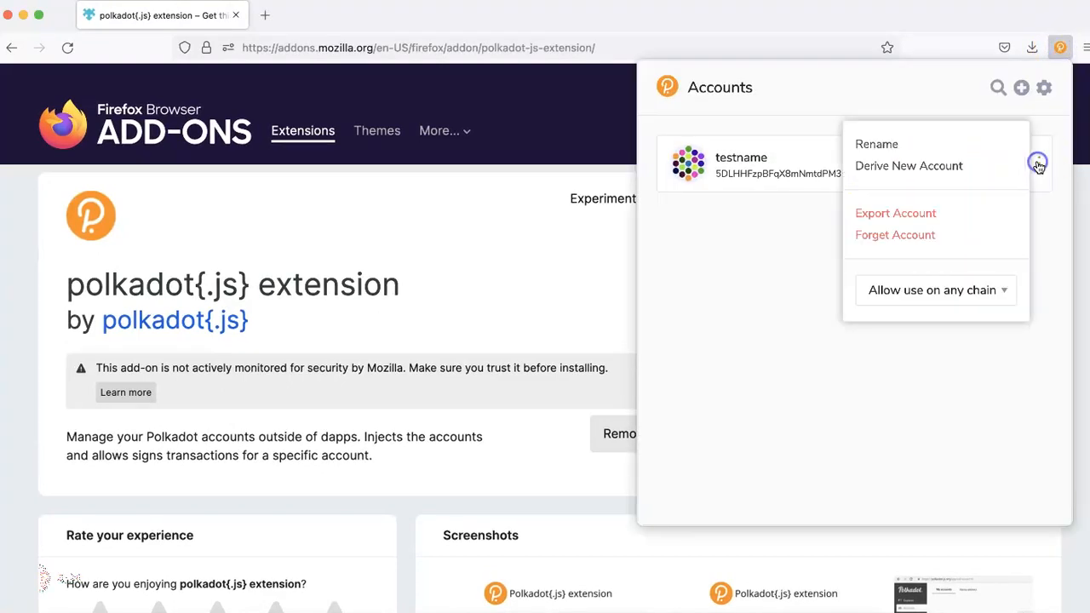
pyautogui.click(944, 293)
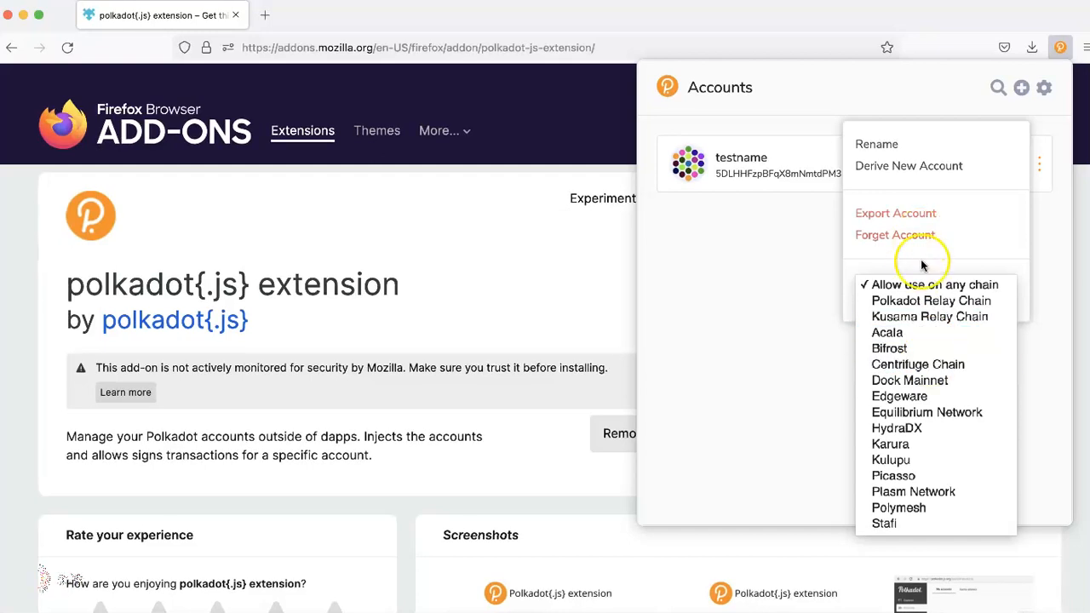
pyautogui.click(937, 300)
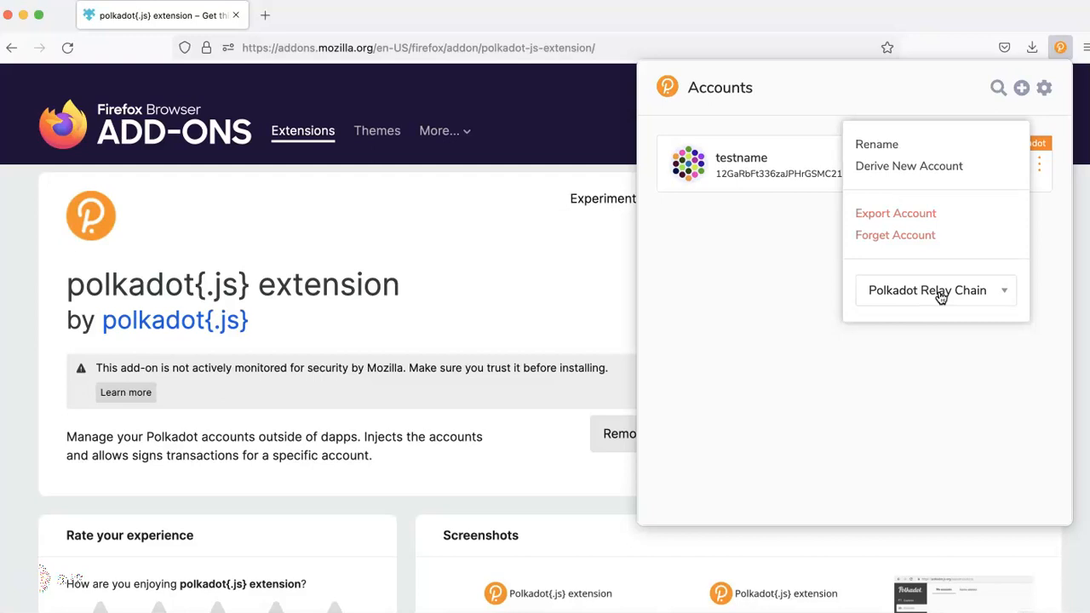
# Step: Switch testname back to 'Allow use on any chain' and close its options
pyautogui.click(937, 294)
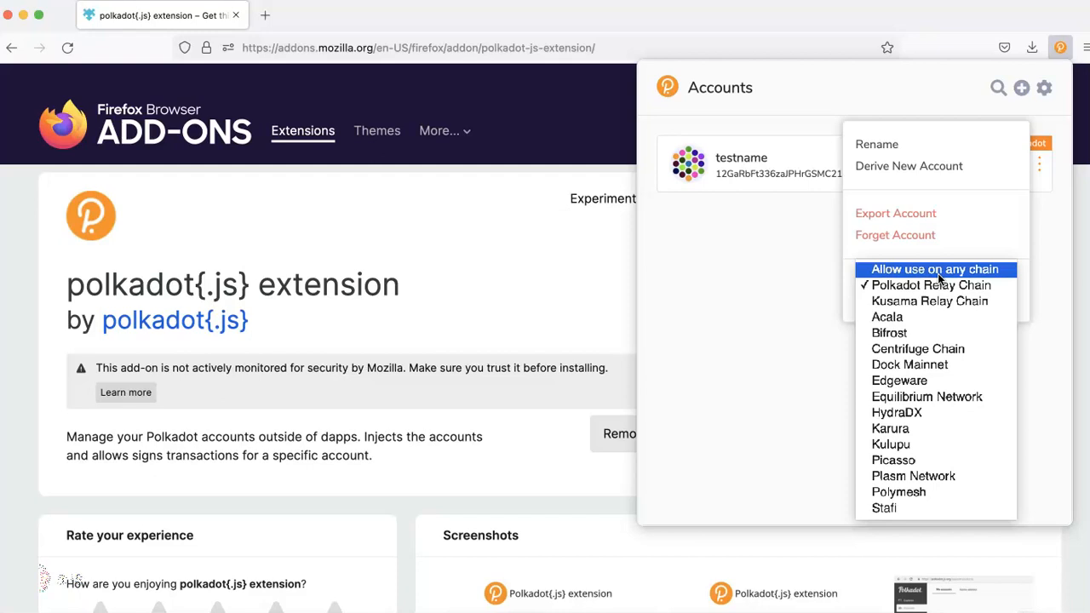
pyautogui.click(939, 274)
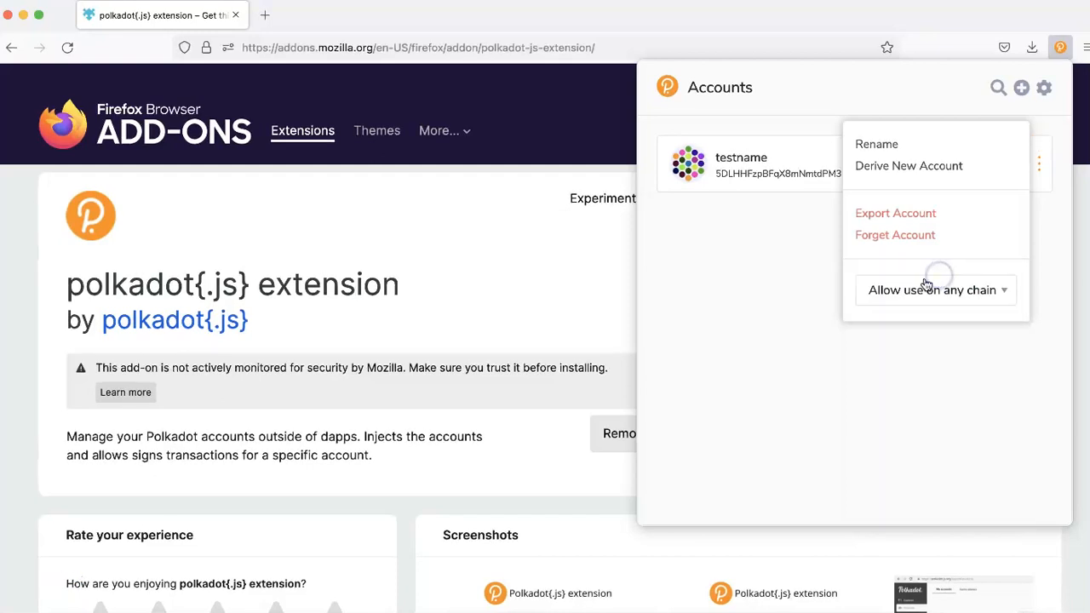
pyautogui.click(756, 327)
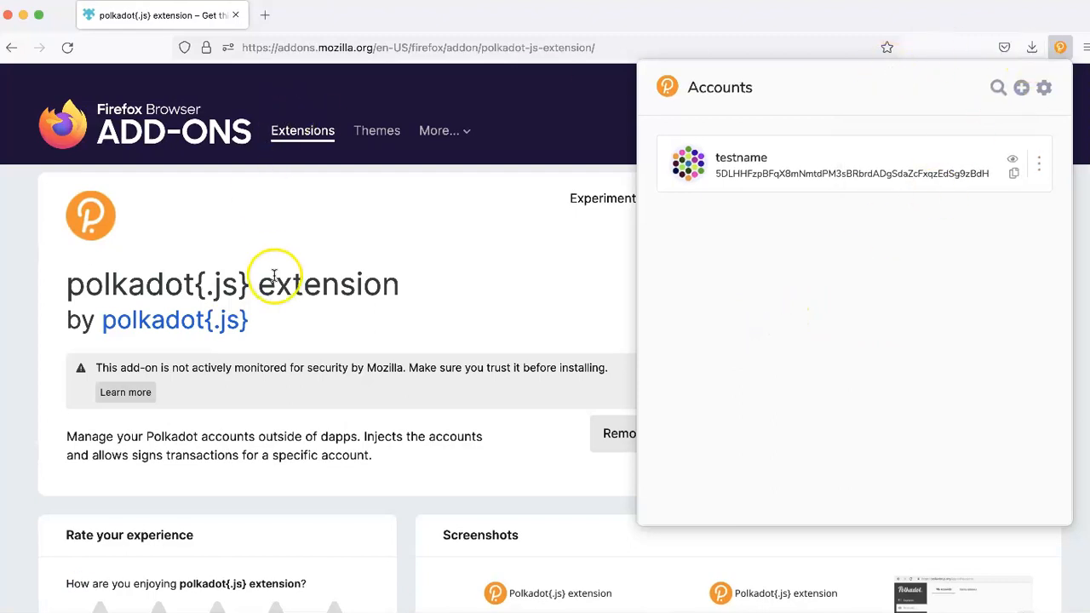
# Step: Close the extension popup and open the hosted wallet at polkadot.js.org/apps
pyautogui.click(226, 245)
pyautogui.hscroll(-5, 226, 245)
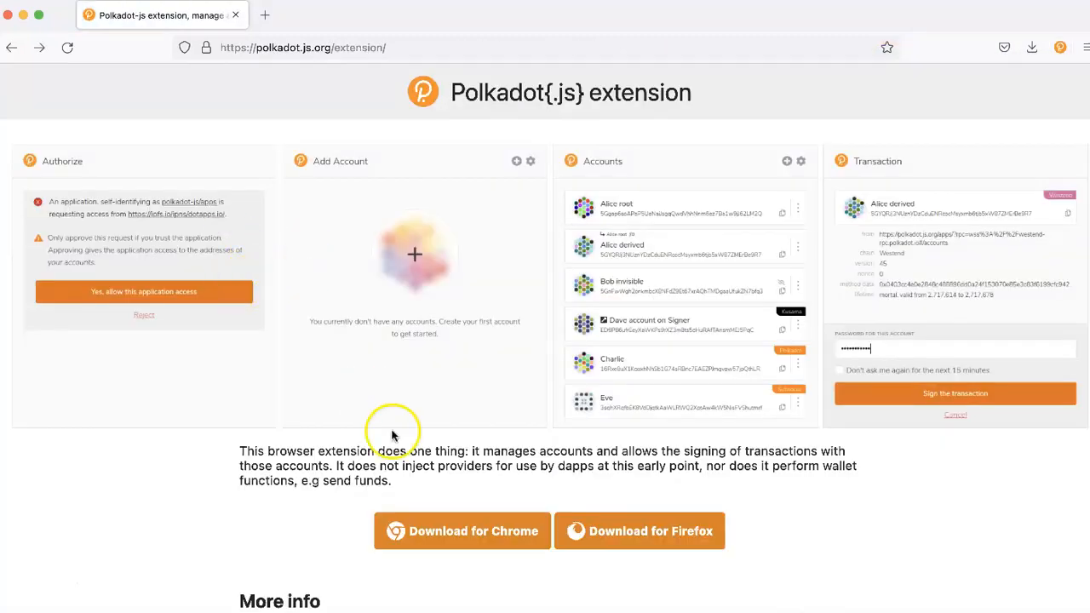
pyautogui.hscroll(-5, 393, 436)
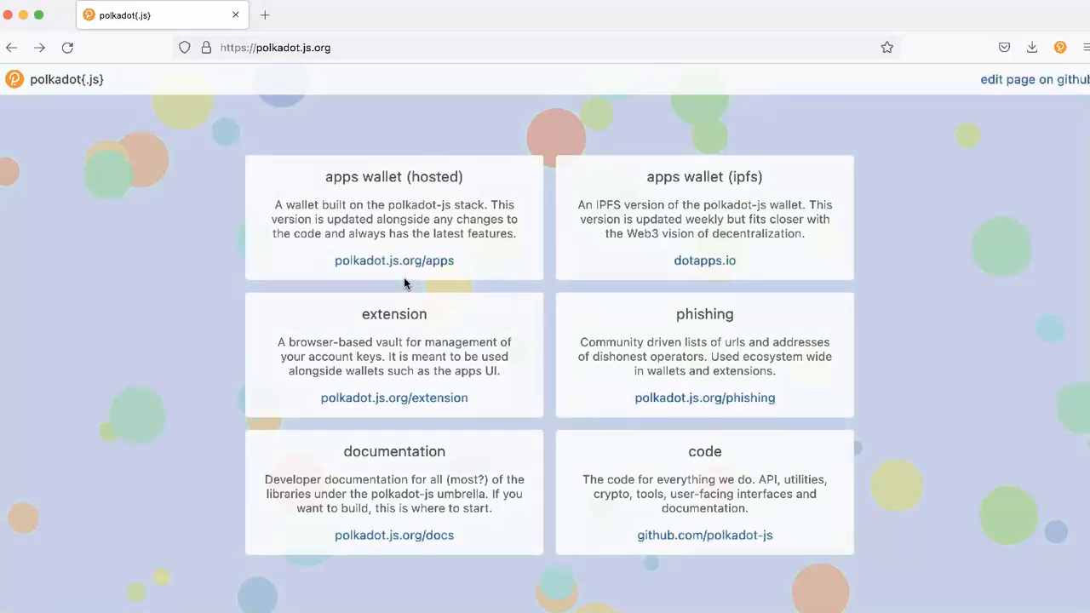
pyautogui.click(405, 269)
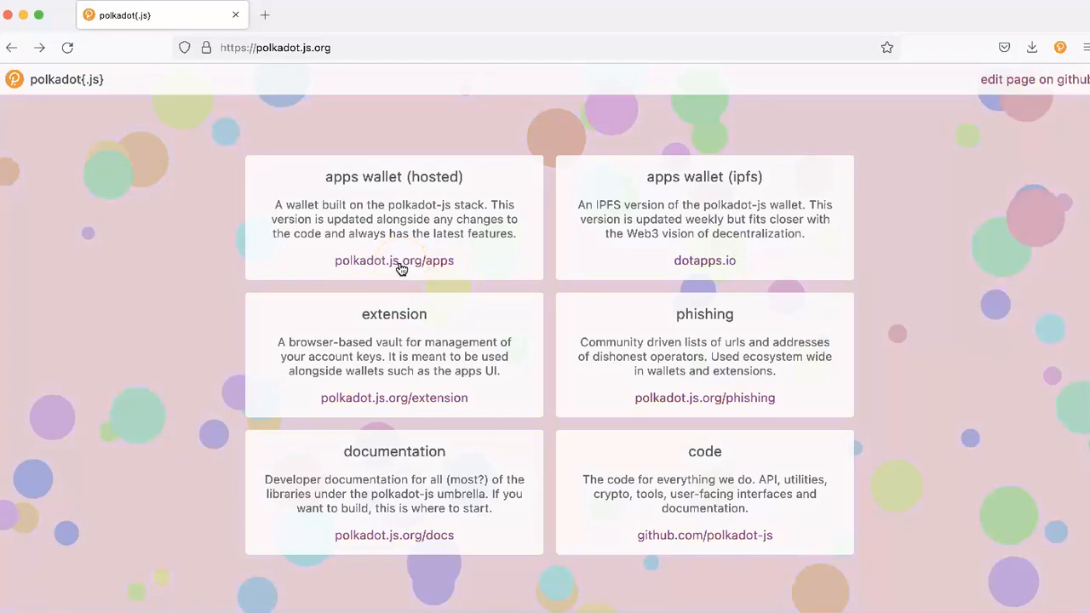
pyautogui.click(401, 269)
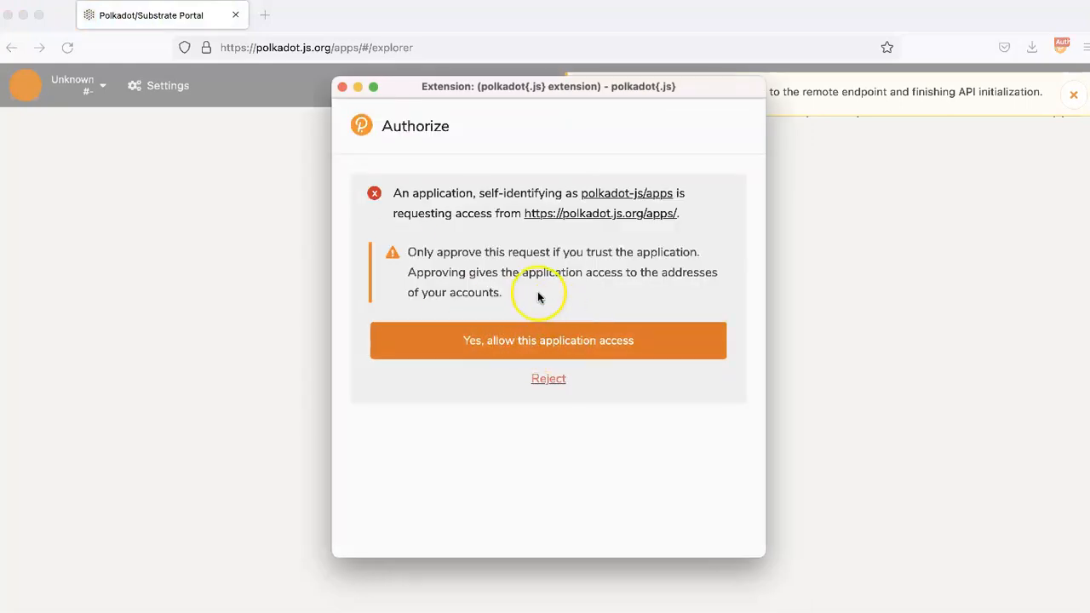
# Step: Allow Polkadot-JS Apps access to the accounts, then choose Acala in the network selector and switch
pyautogui.click(540, 345)
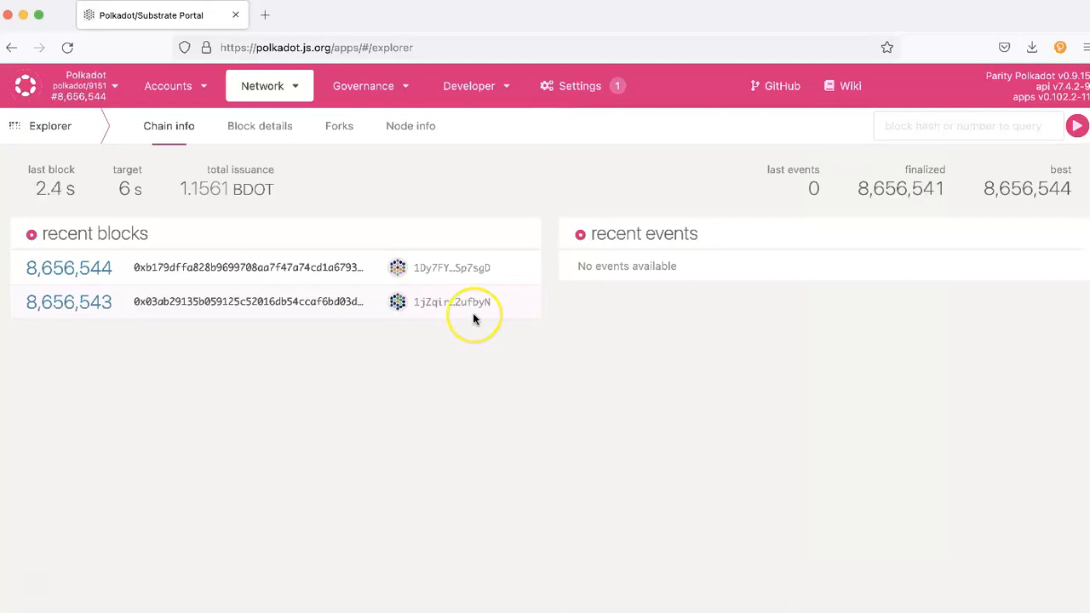
pyautogui.click(113, 91)
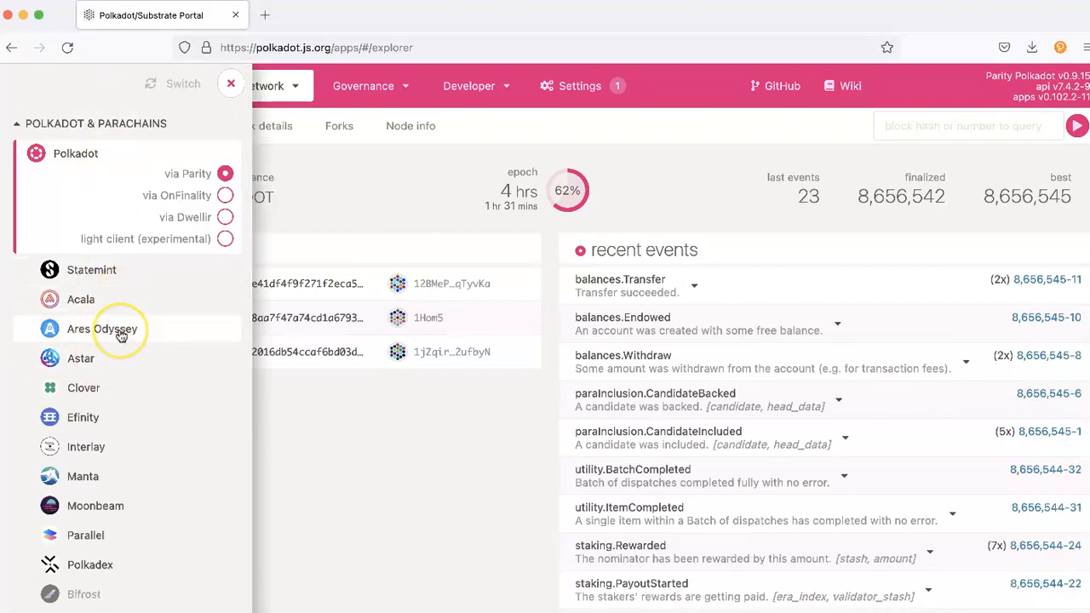
pyautogui.scroll(-5, 118, 330)
pyautogui.scroll(4, 121, 336)
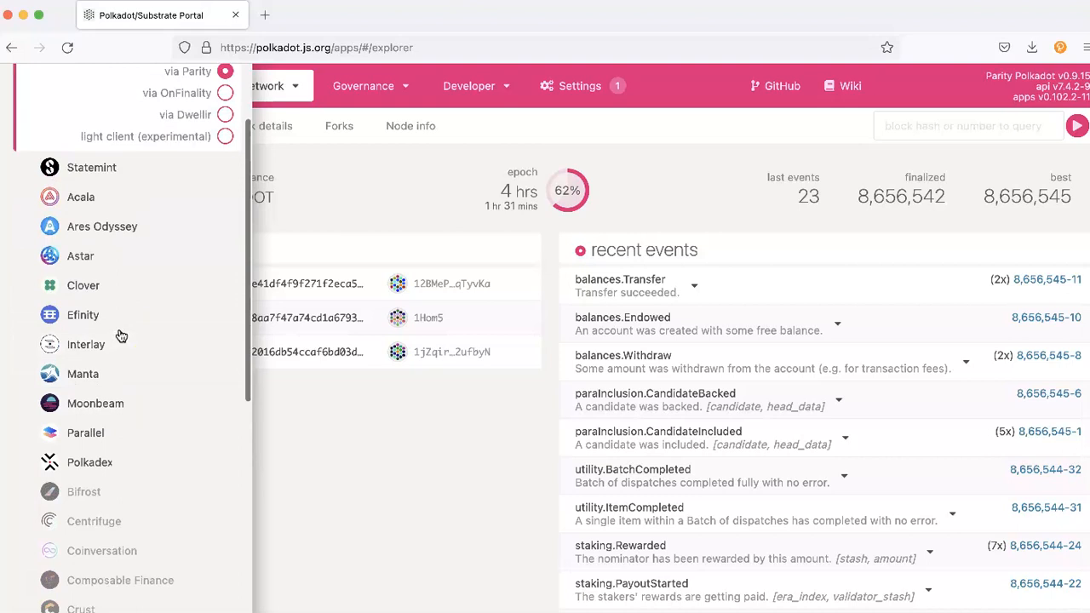
pyautogui.click(96, 242)
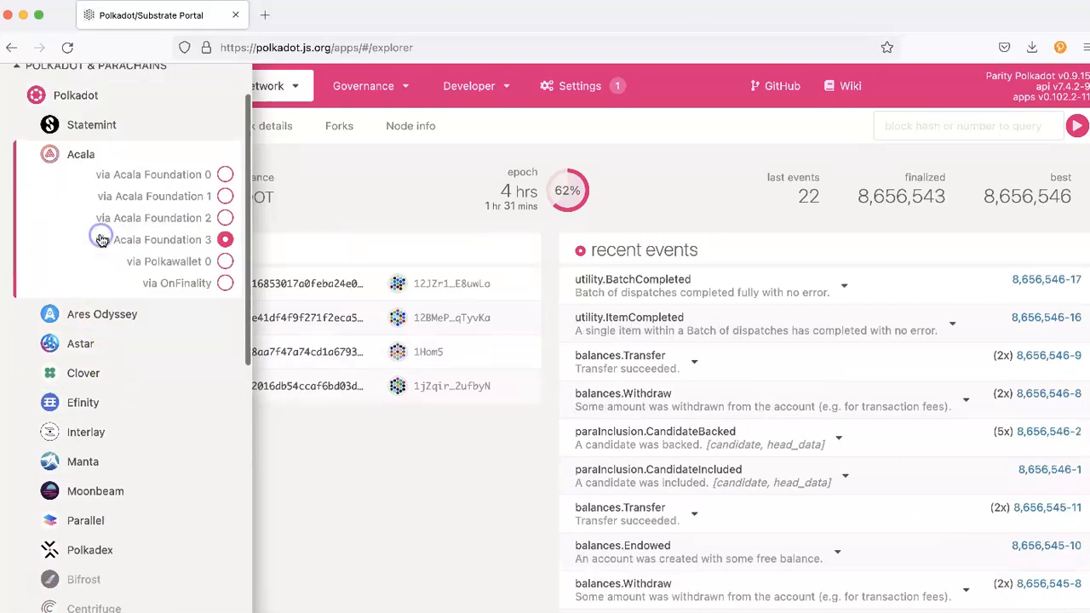
pyautogui.scroll(1, 167, 136)
pyautogui.click(183, 84)
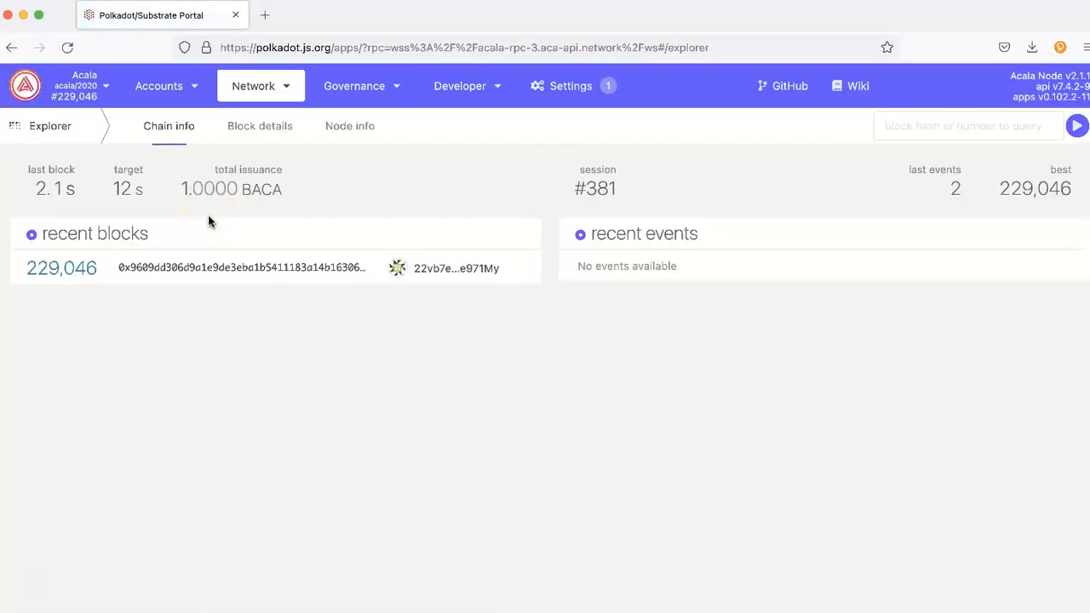
# Step: Open My accounts and the testname account options in the extension, then dismiss the popup
pyautogui.moveTo(161, 90)
pyautogui.click(139, 114)
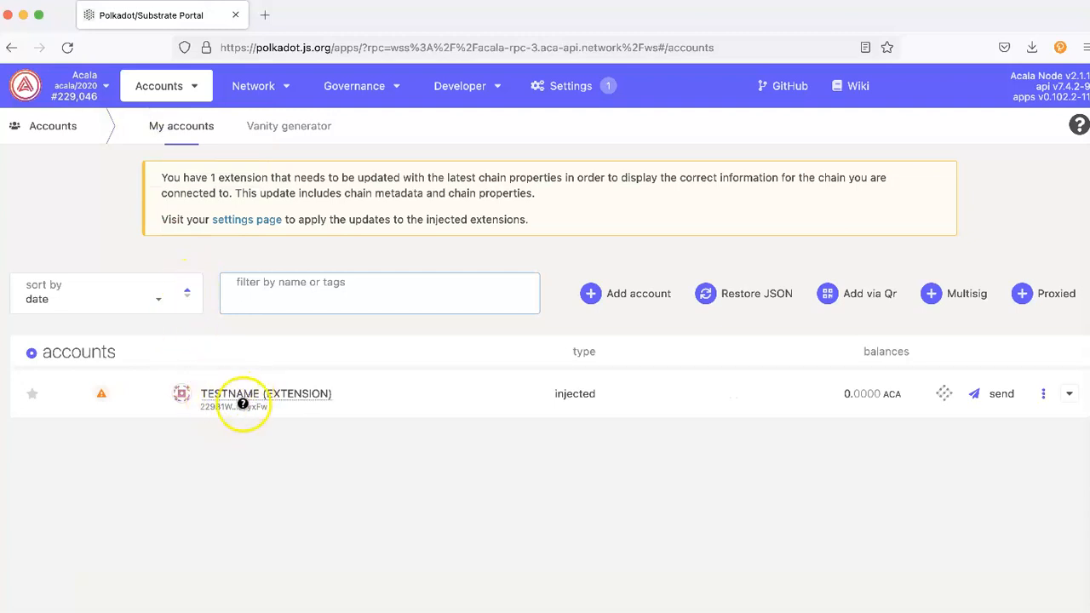
pyautogui.click(1060, 47)
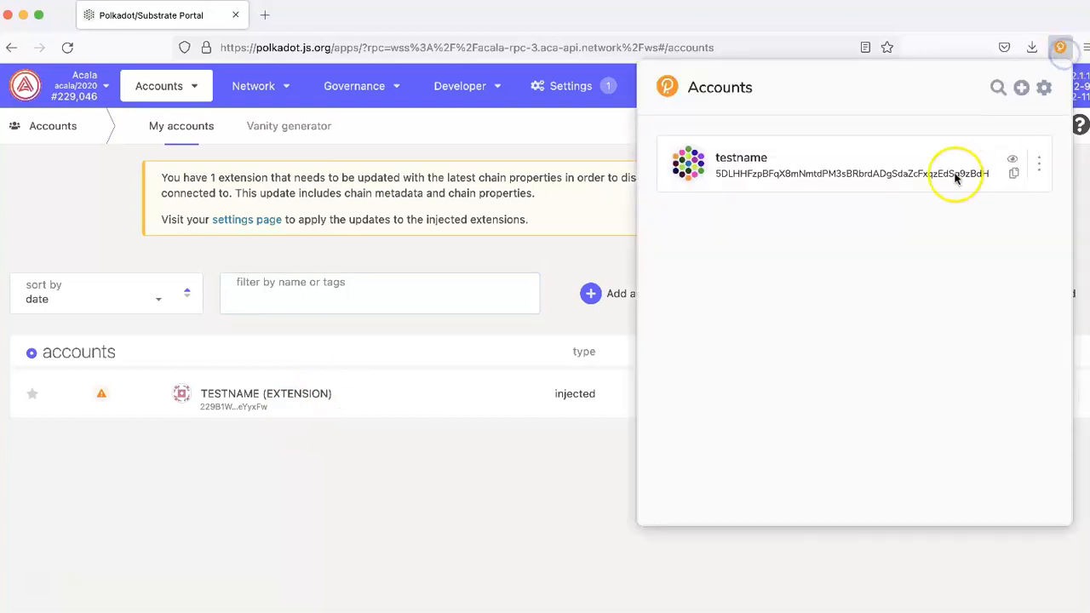
pyautogui.click(1039, 160)
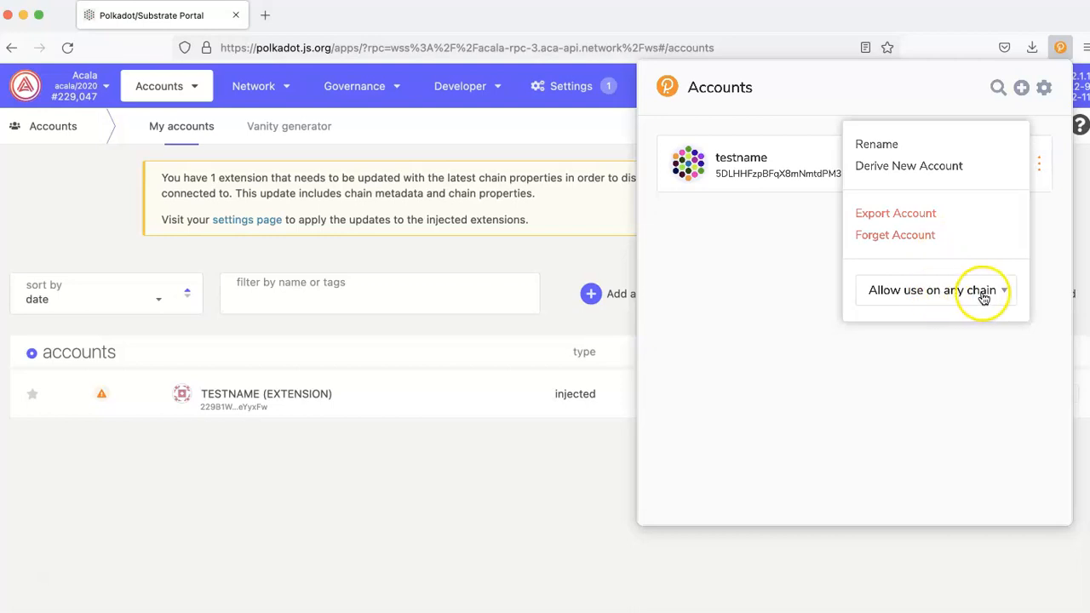
pyautogui.click(115, 414)
pyautogui.moveTo(107, 394)
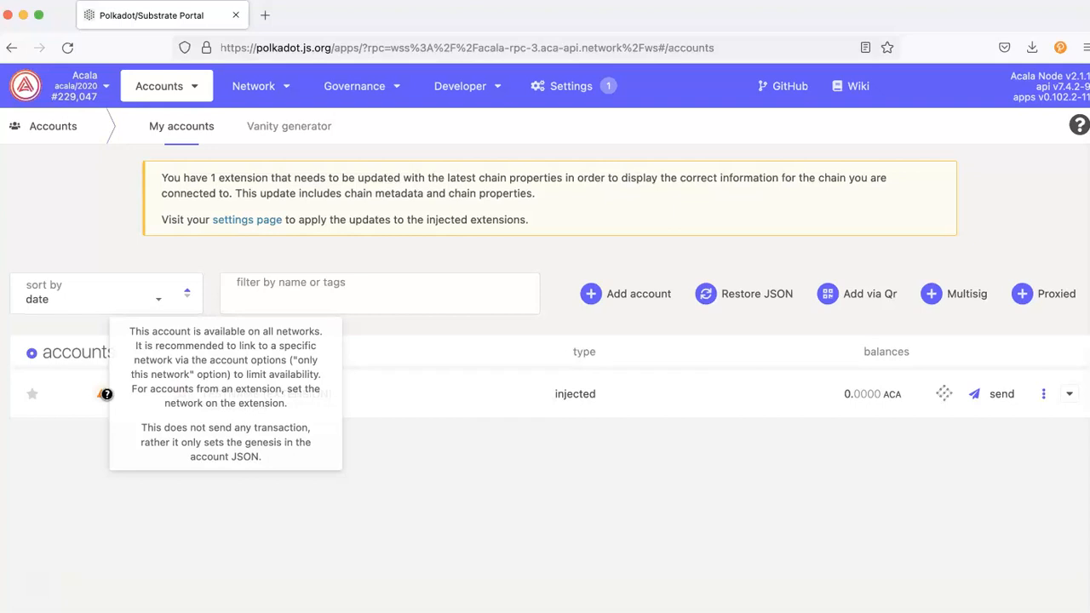
pyautogui.click(775, 201)
# Step: Restrict the testname account to the Polkadot Relay Chain in the extension
pyautogui.click(1060, 47)
pyautogui.click(1035, 166)
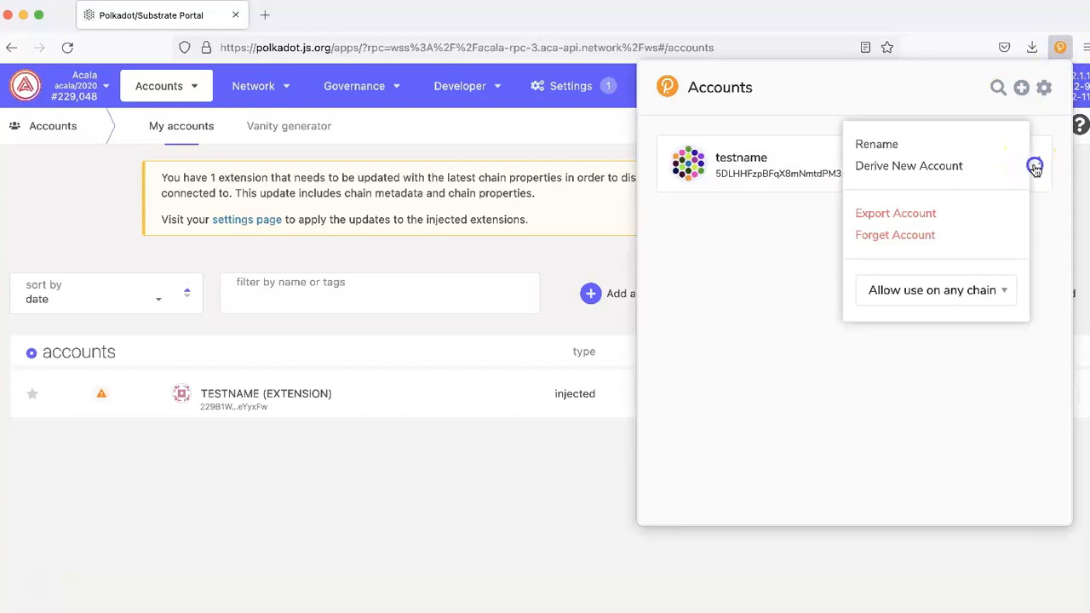
pyautogui.click(933, 298)
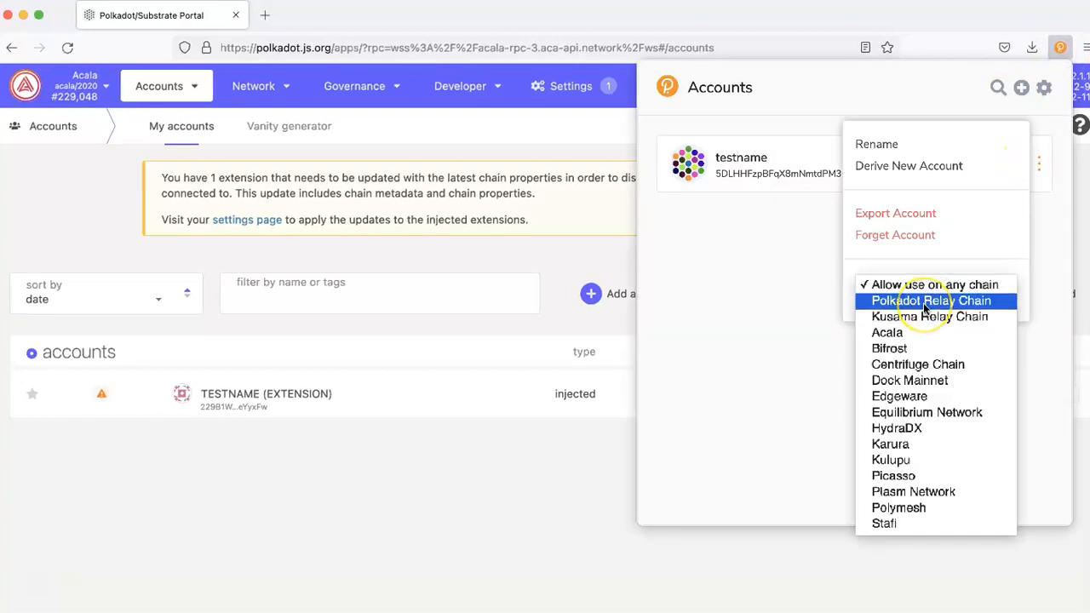
pyautogui.click(924, 305)
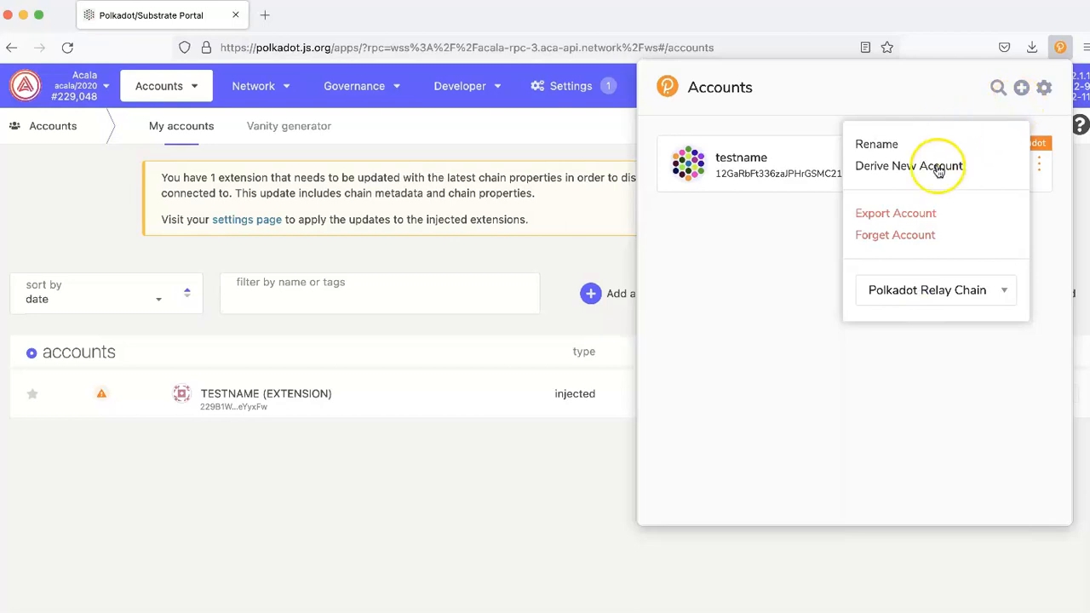
pyautogui.click(812, 365)
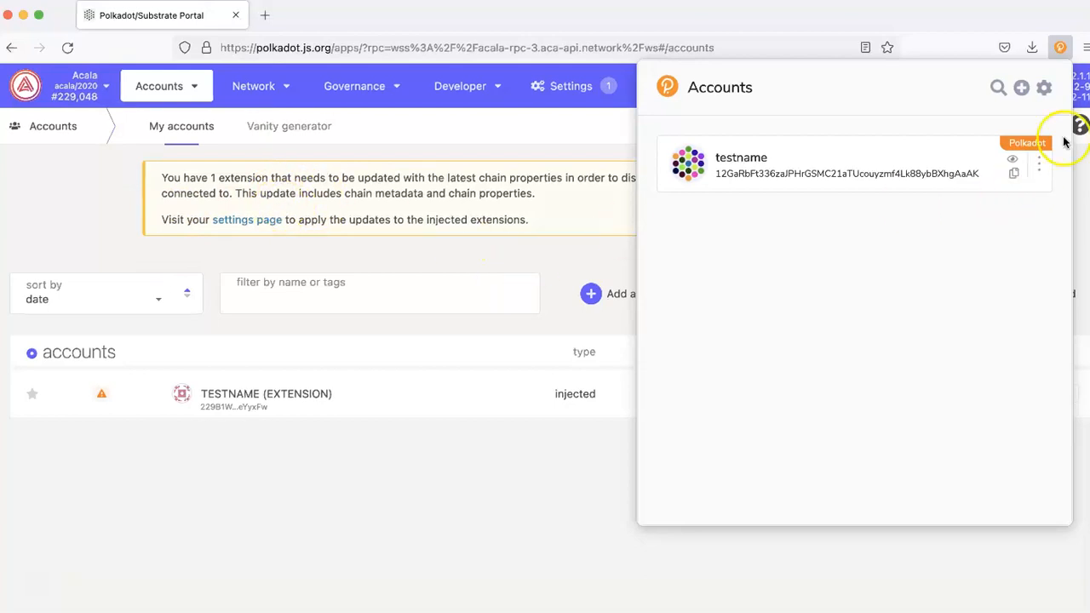
# Step: Set testname back to 'Allow use on any chain'
pyautogui.click(1038, 166)
pyautogui.click(928, 291)
pyautogui.click(927, 270)
pyautogui.click(725, 251)
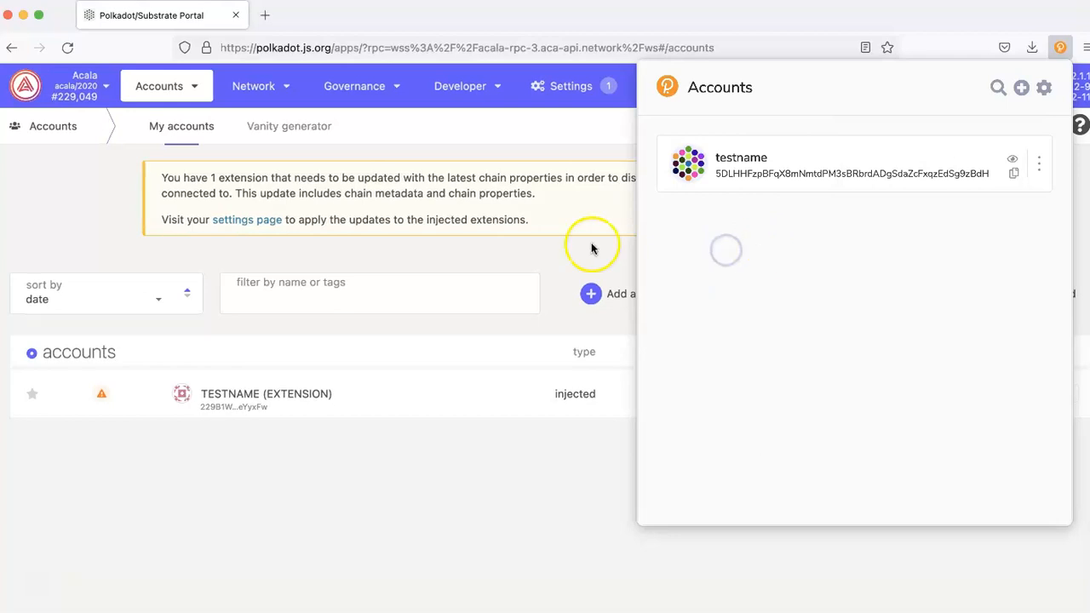
# Step: Close the extension's accounts list and show Polkadot's connection options in the network chooser
pyautogui.click(365, 252)
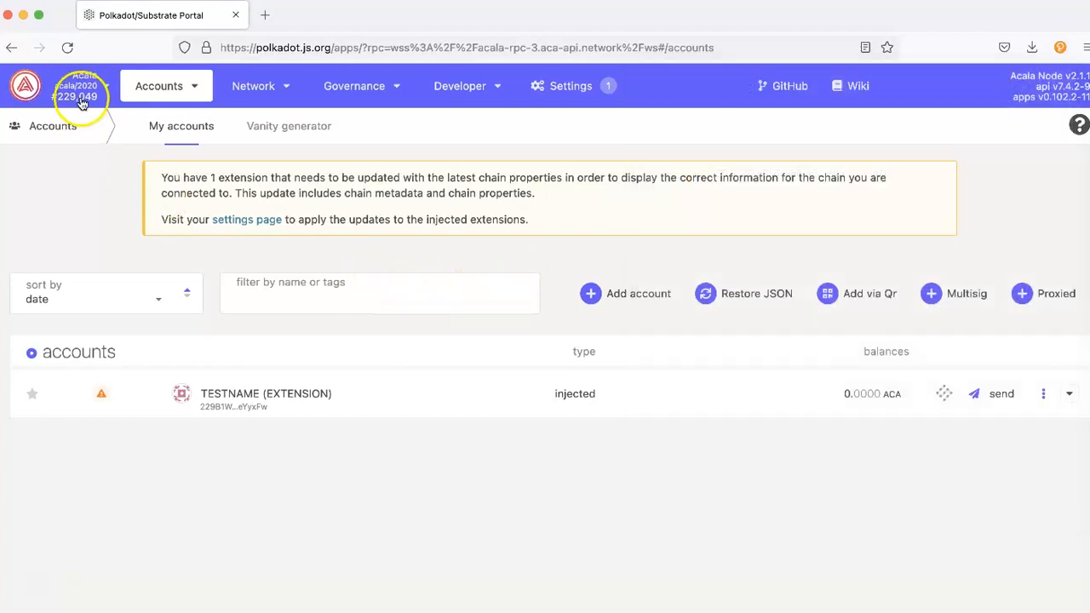
pyautogui.click(77, 85)
pyautogui.click(80, 153)
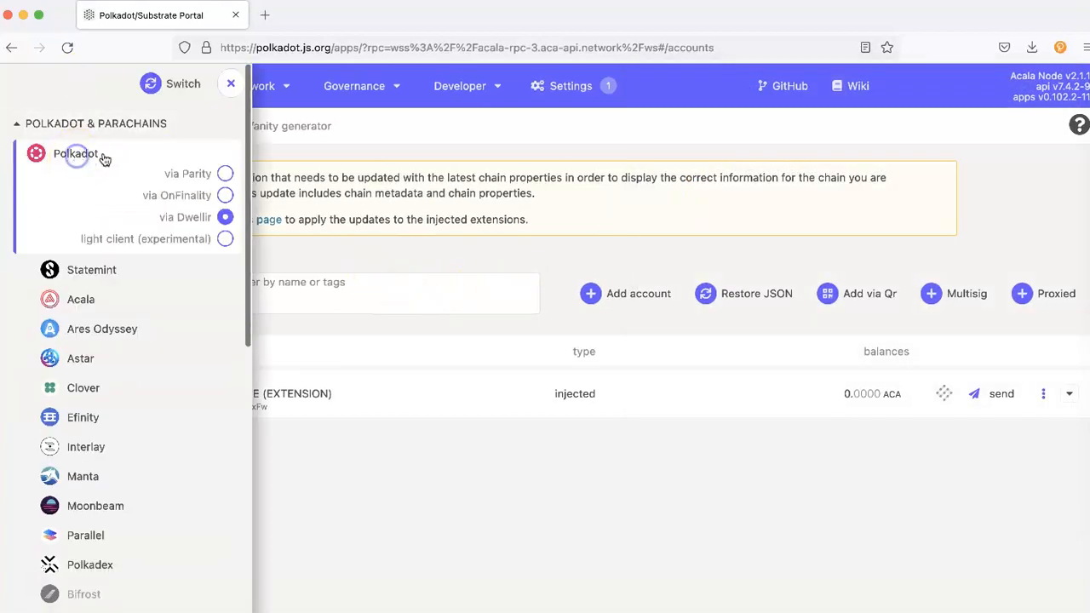
# Step: Switch to Polkadot via Dwellir and select the TESTNAME (EXTENSION) account's name and address
pyautogui.click(170, 81)
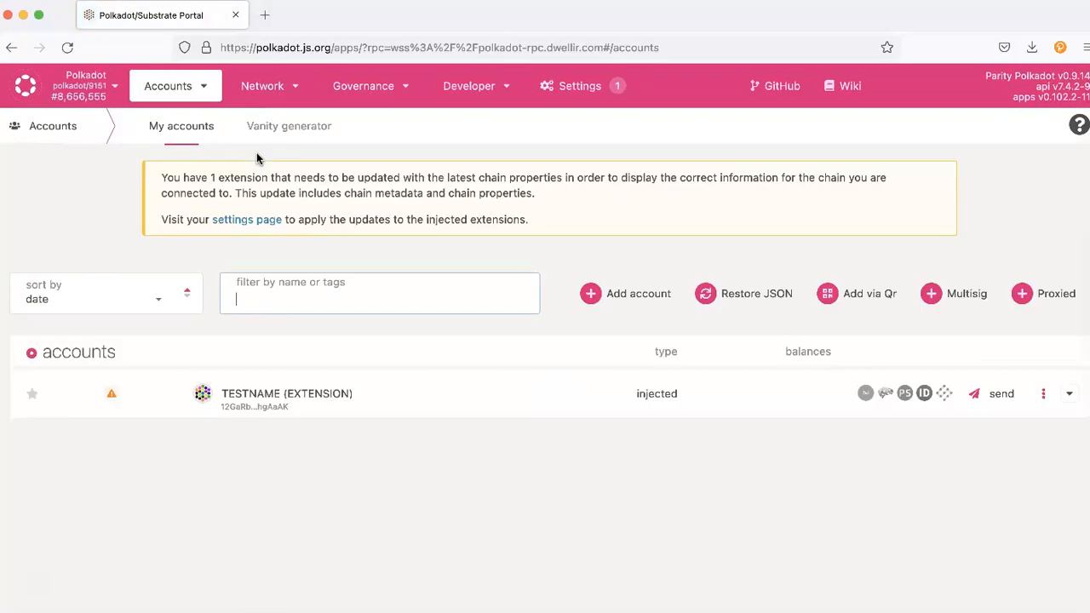
pyautogui.click(286, 392)
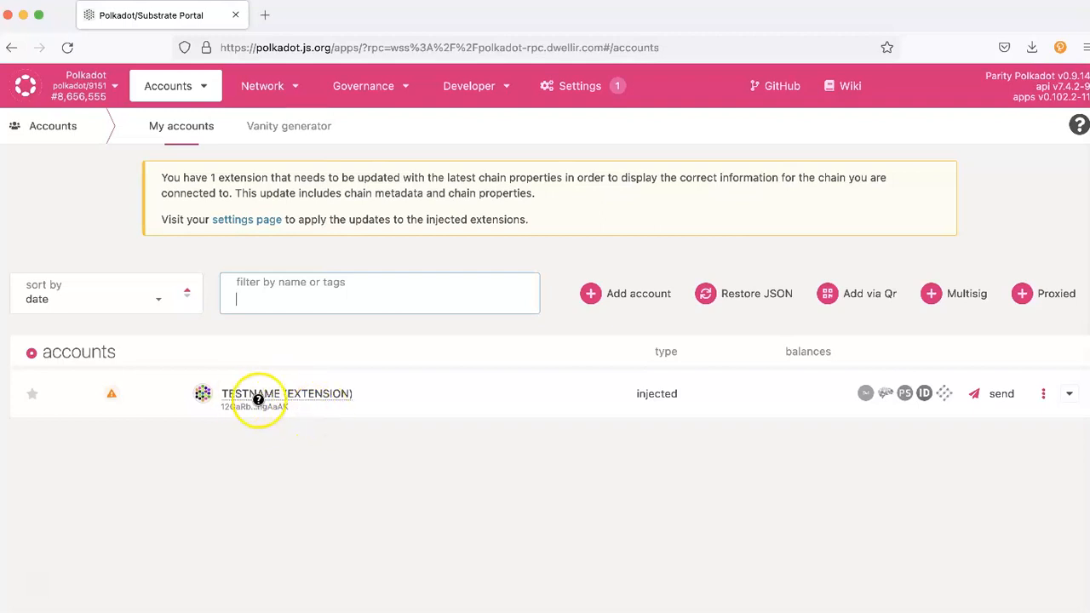
pyautogui.click(223, 413)
pyautogui.moveTo(223, 413); pyautogui.dragTo(278, 411)
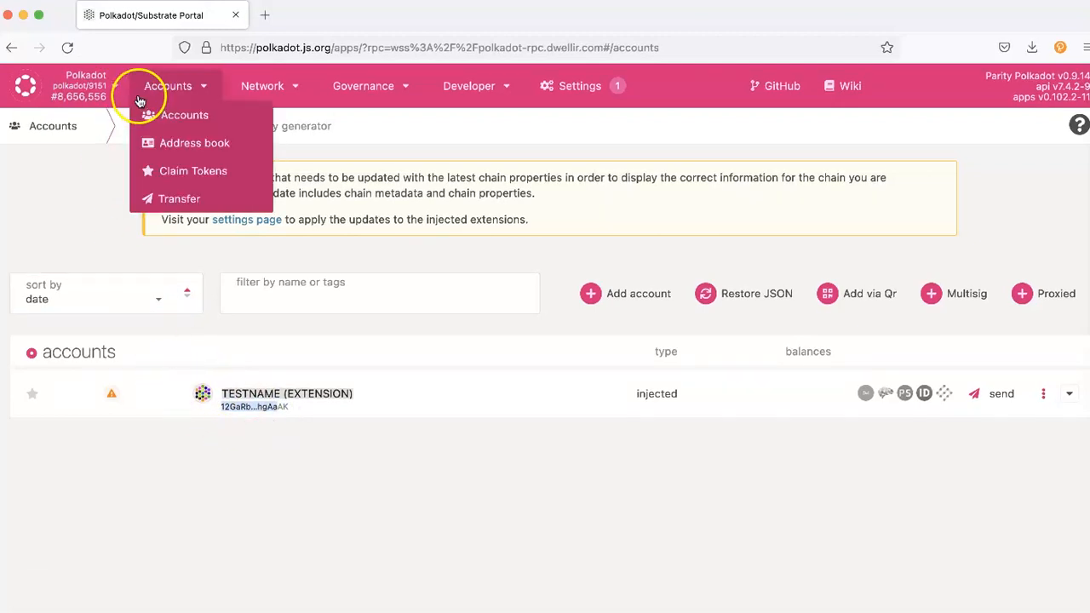
# Step: Switch to Moonbeam through OnFinality and click the accounts page's filter box
pyautogui.click(107, 92)
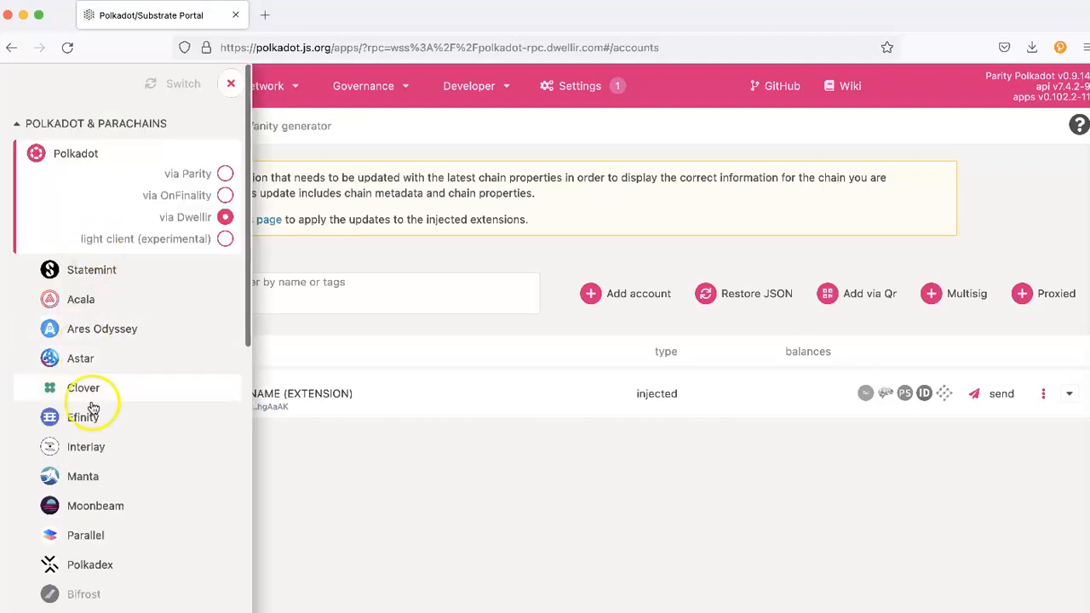
pyautogui.scroll(-5, 94, 407)
pyautogui.scroll(5, 112, 312)
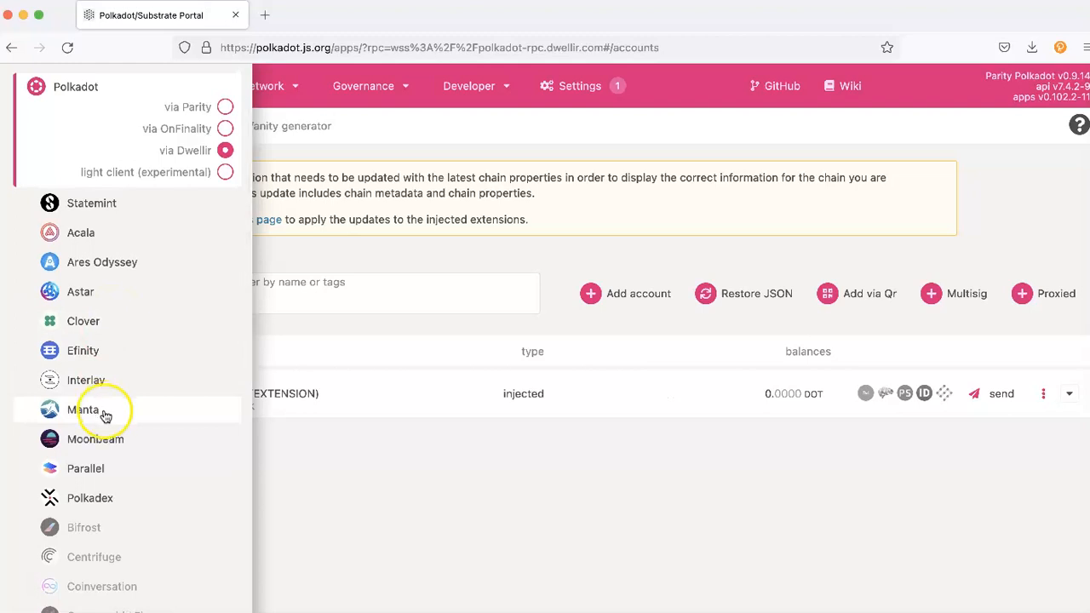
pyautogui.click(101, 440)
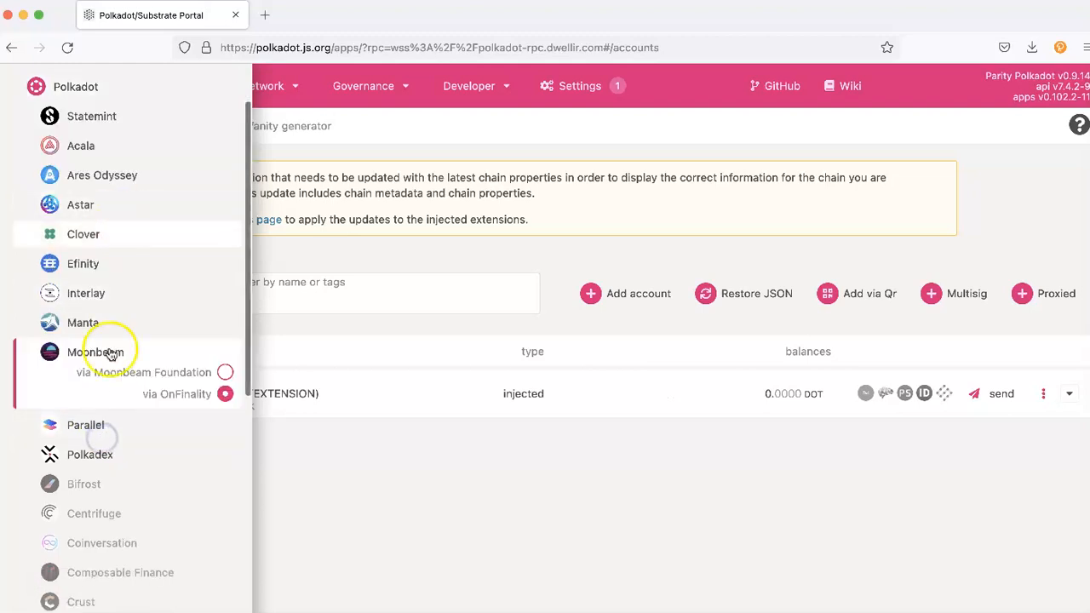
pyautogui.scroll(2, 170, 110)
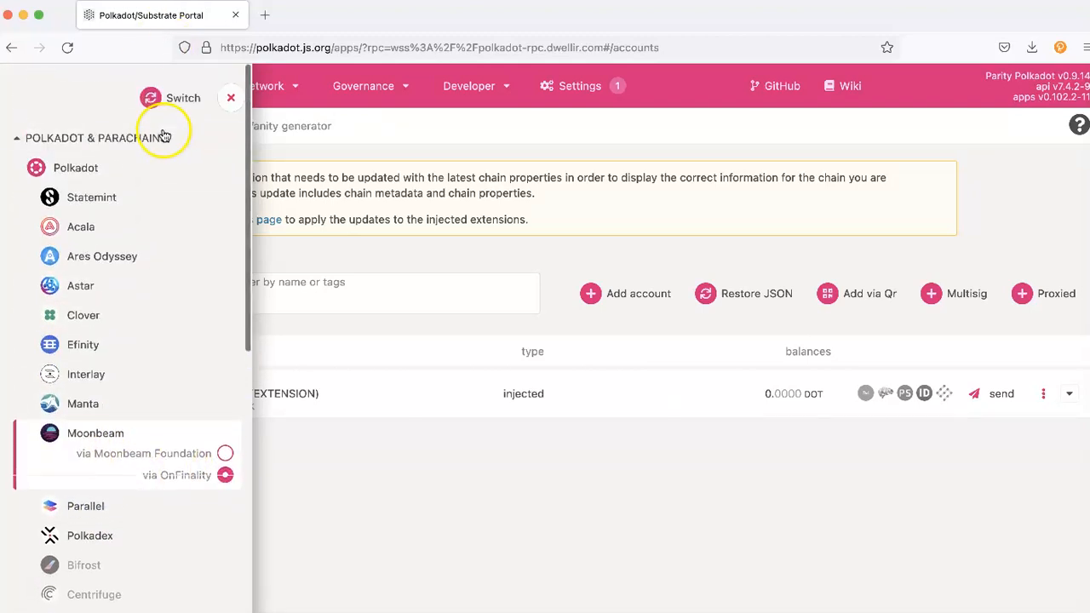
pyautogui.click(175, 95)
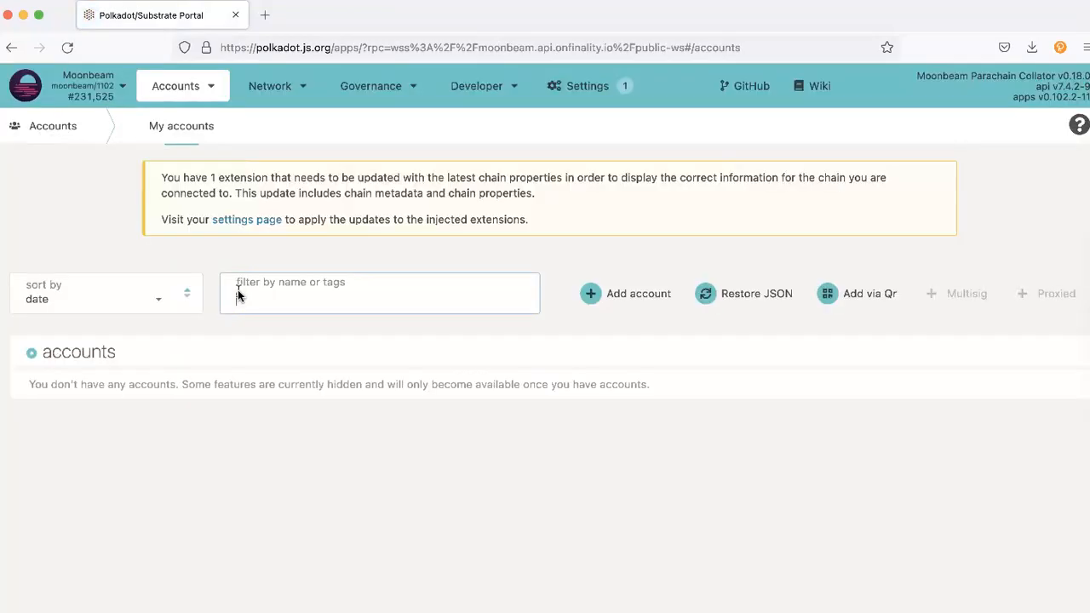
pyautogui.click(238, 295)
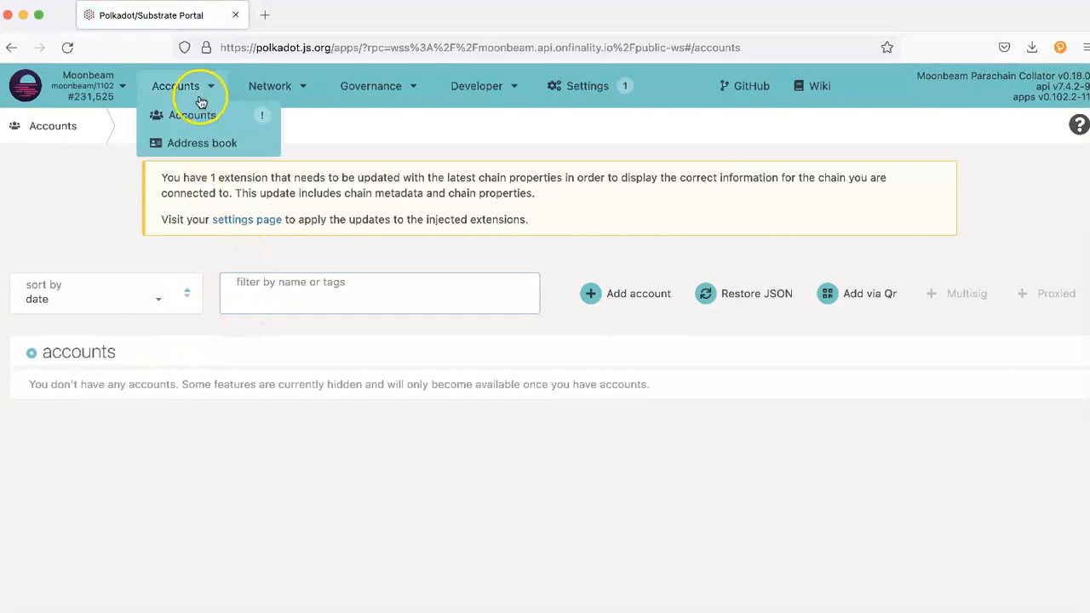
pyautogui.moveTo(197, 99)
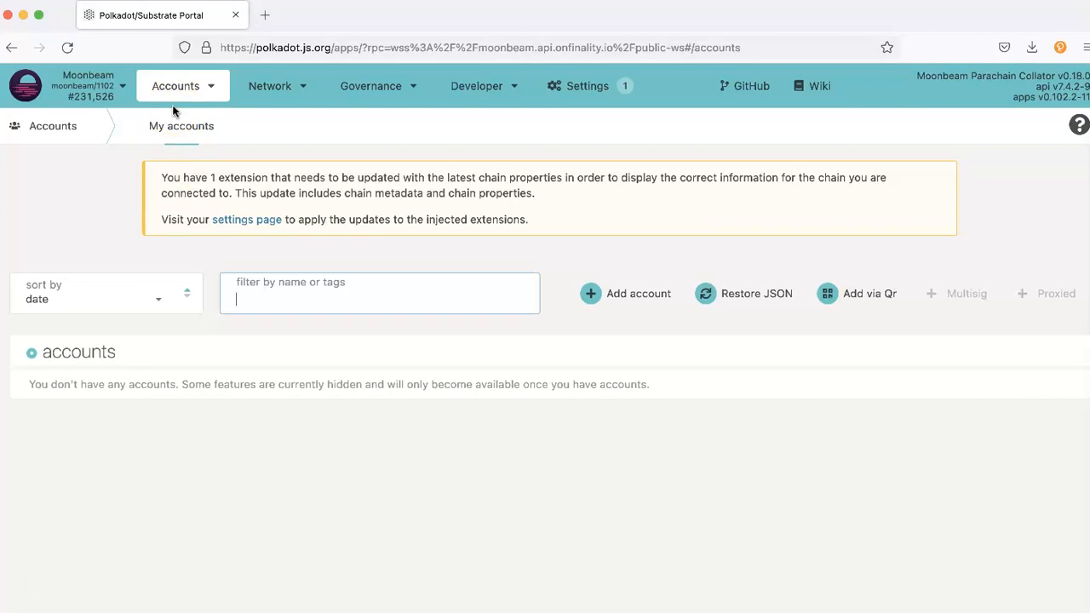
# Step: Choose Polkadot in the network chooser and switch to reload on rpc.polkadot.io
pyautogui.click(102, 85)
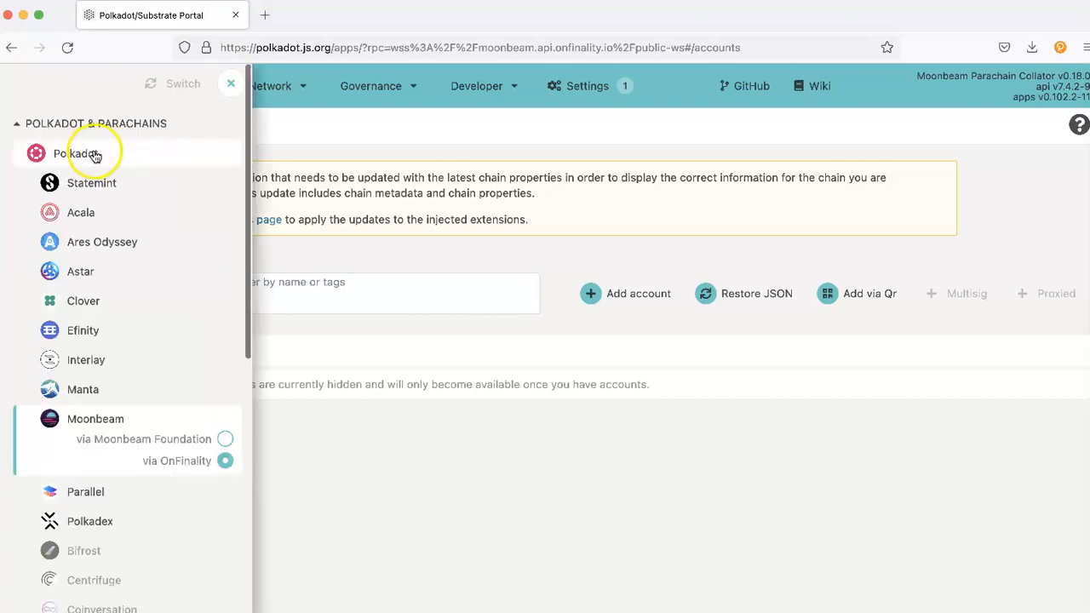
pyautogui.click(95, 155)
pyautogui.click(173, 82)
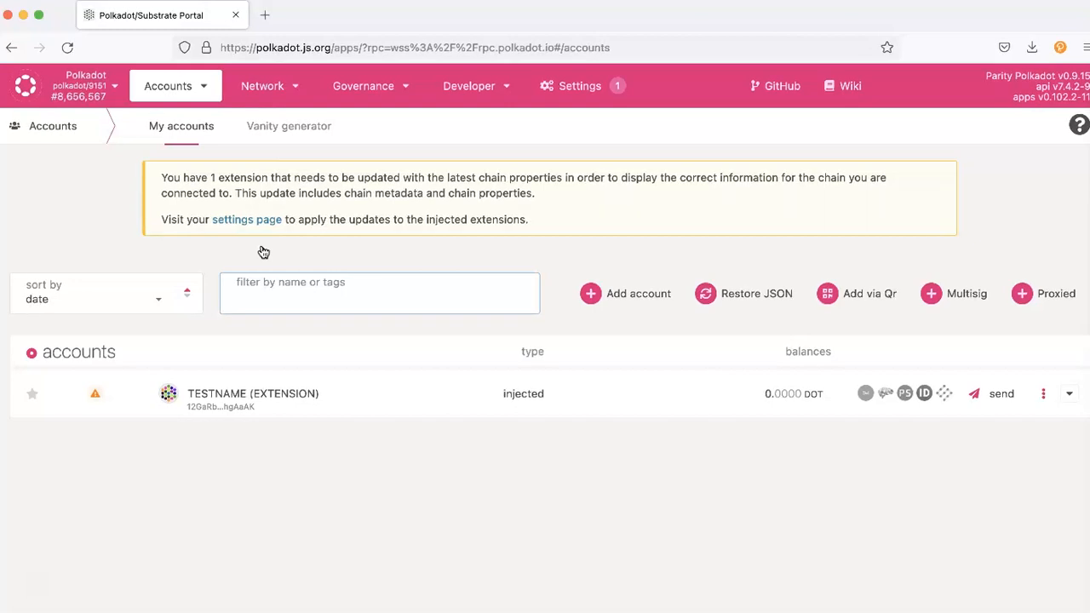
pyautogui.click(234, 396)
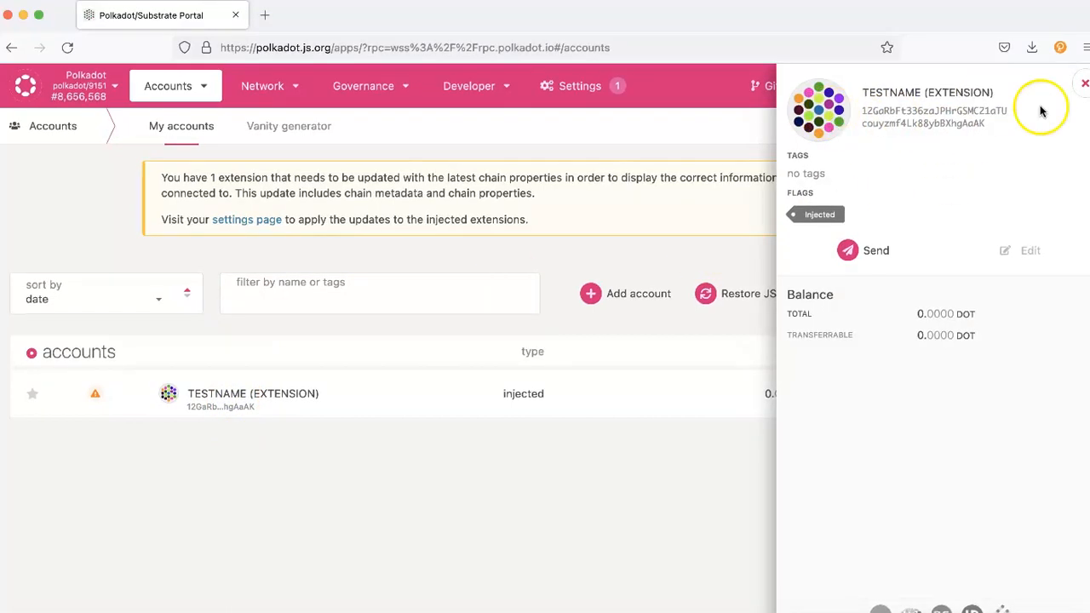
pyautogui.click(1084, 84)
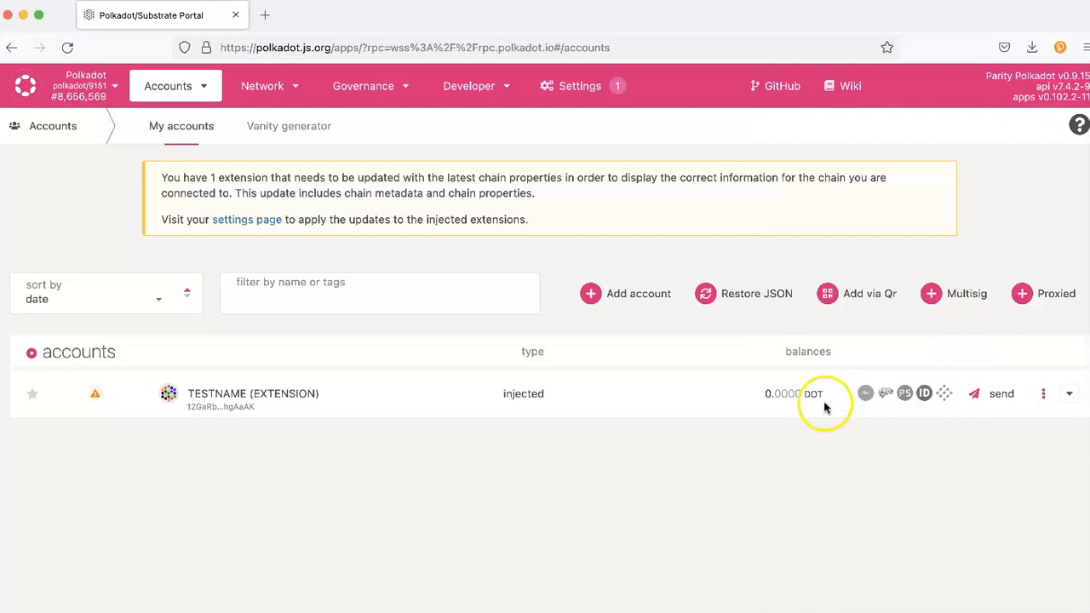